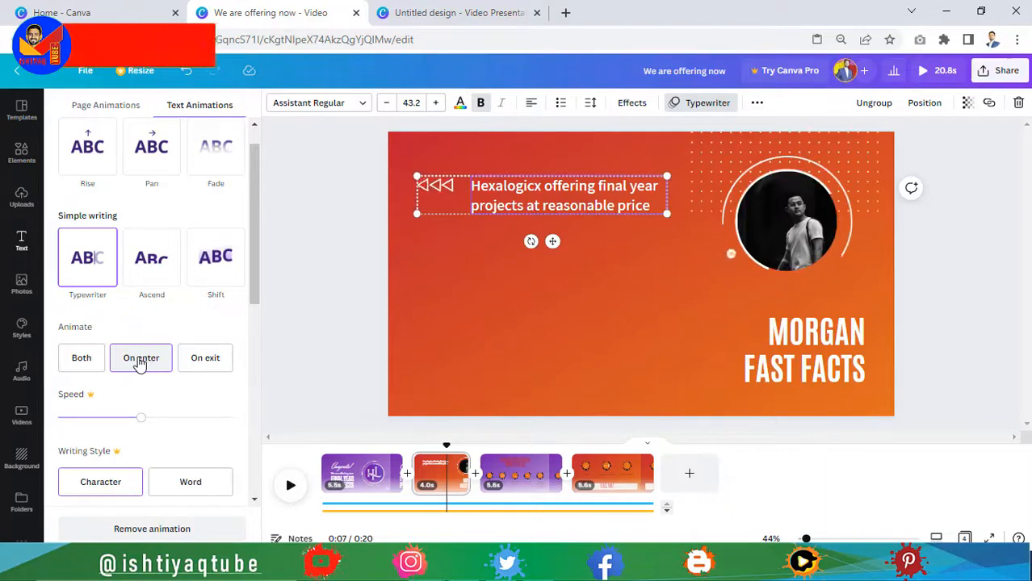
# Step: Drag the uploaded purple HL logo into the photo circle
pyautogui.click(22, 198)
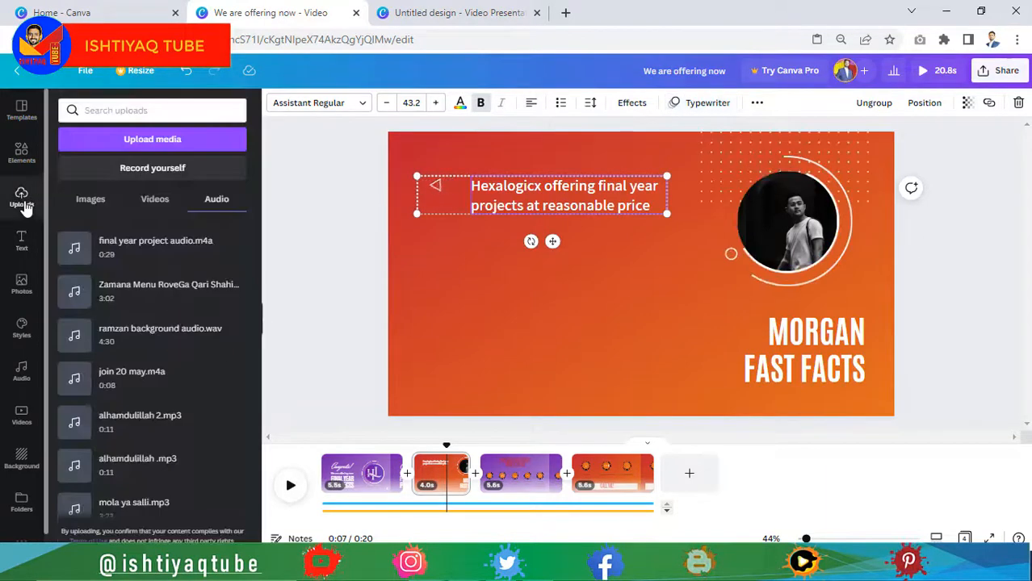
pyautogui.click(91, 199)
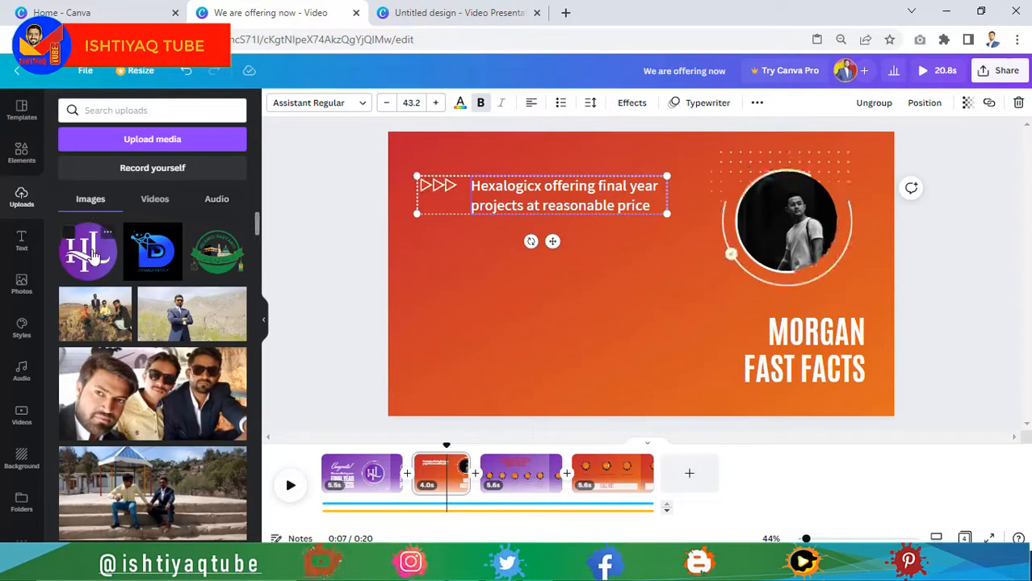
pyautogui.moveTo(89, 252); pyautogui.dragTo(787, 224)
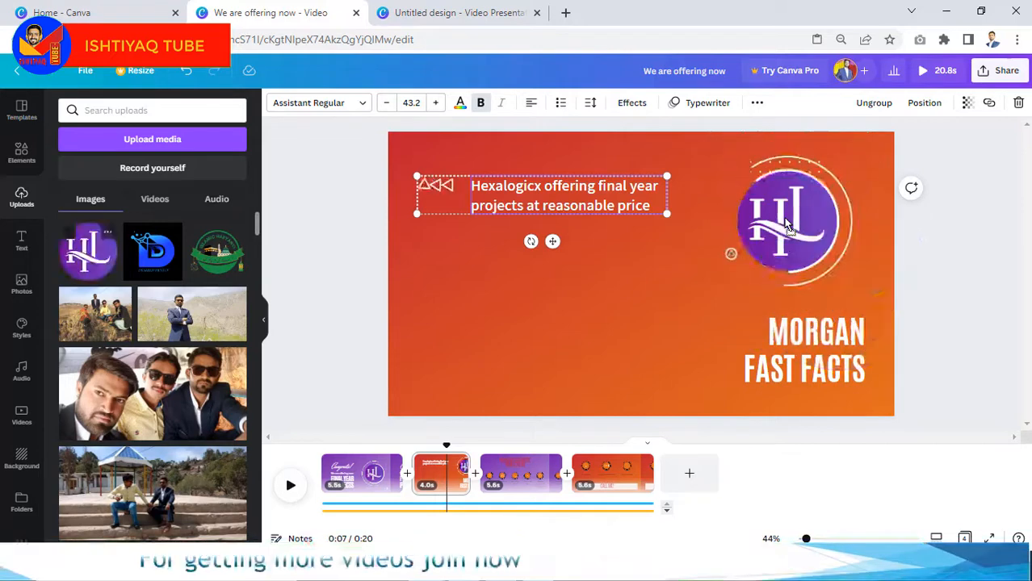
# Step: Center-align the WEB & DESKTOP APPLICATION PROJECTS heading
pyautogui.click(805, 358)
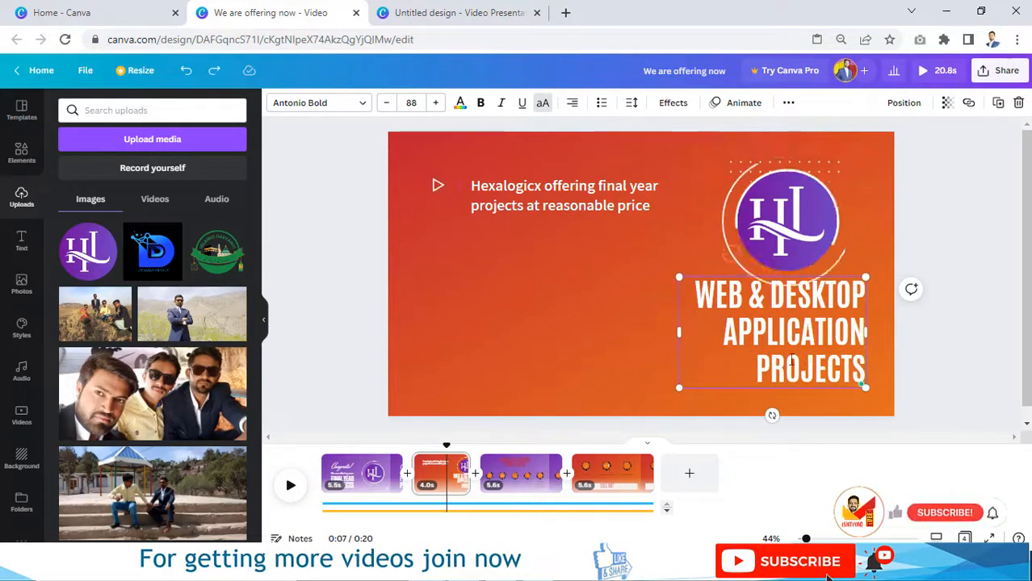
pyautogui.doubleClick(805, 357)
pyautogui.click(573, 105)
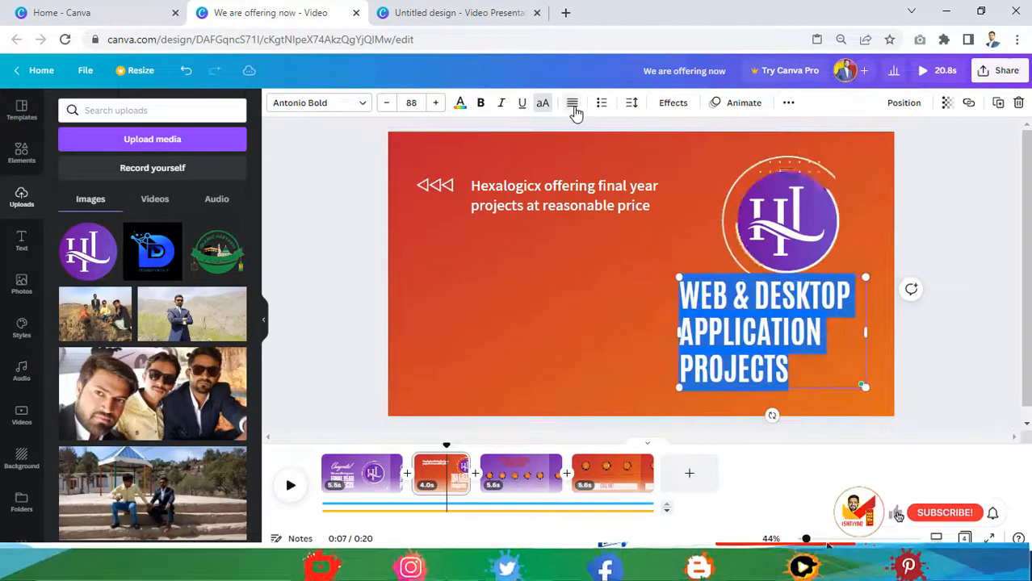
pyautogui.click(574, 107)
pyautogui.click(608, 276)
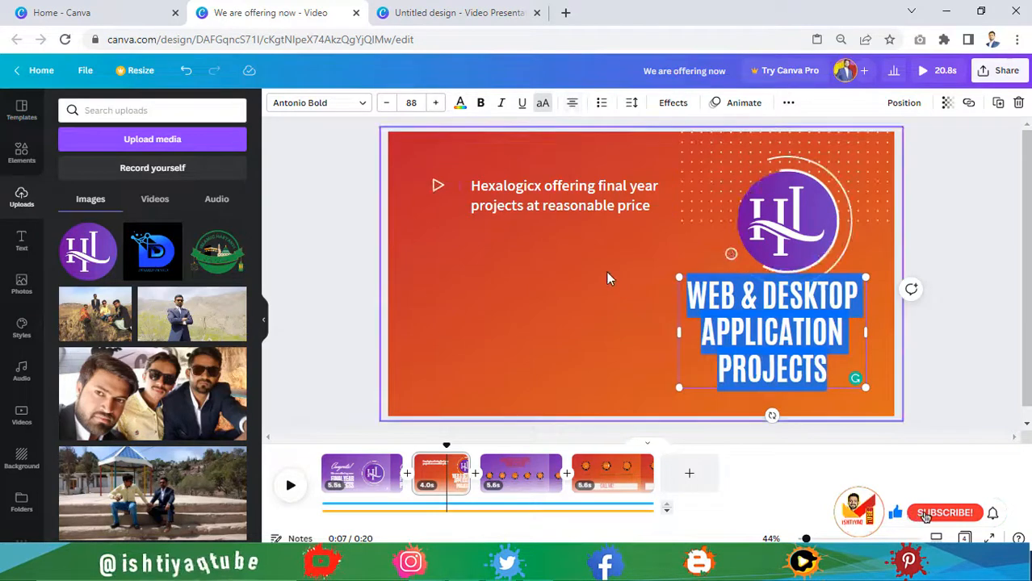
pyautogui.click(795, 312)
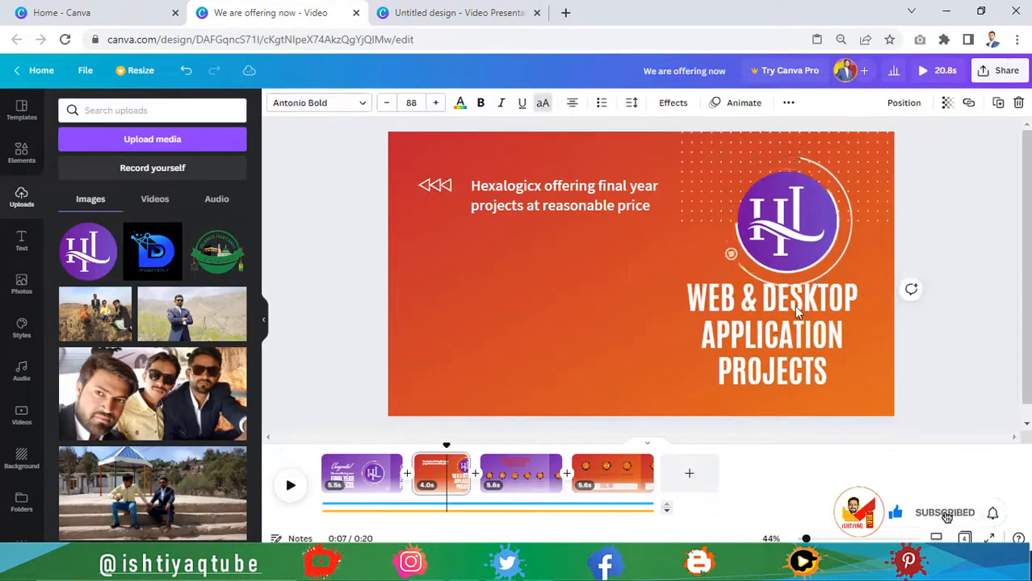
pyautogui.click(593, 267)
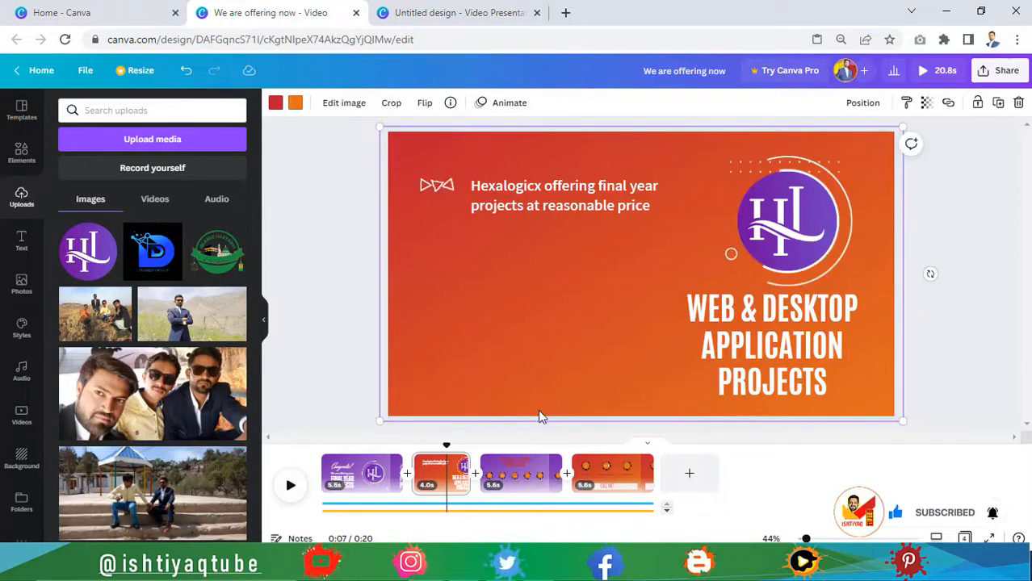
# Step: Duplicate the second page and place a copy of the offer line below the original
pyautogui.click(458, 463)
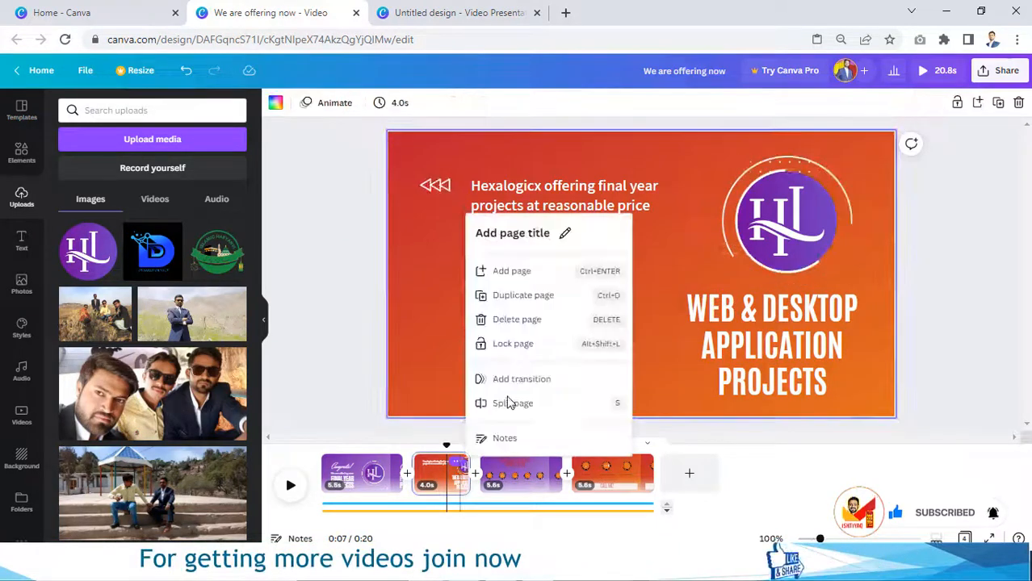
pyautogui.click(534, 296)
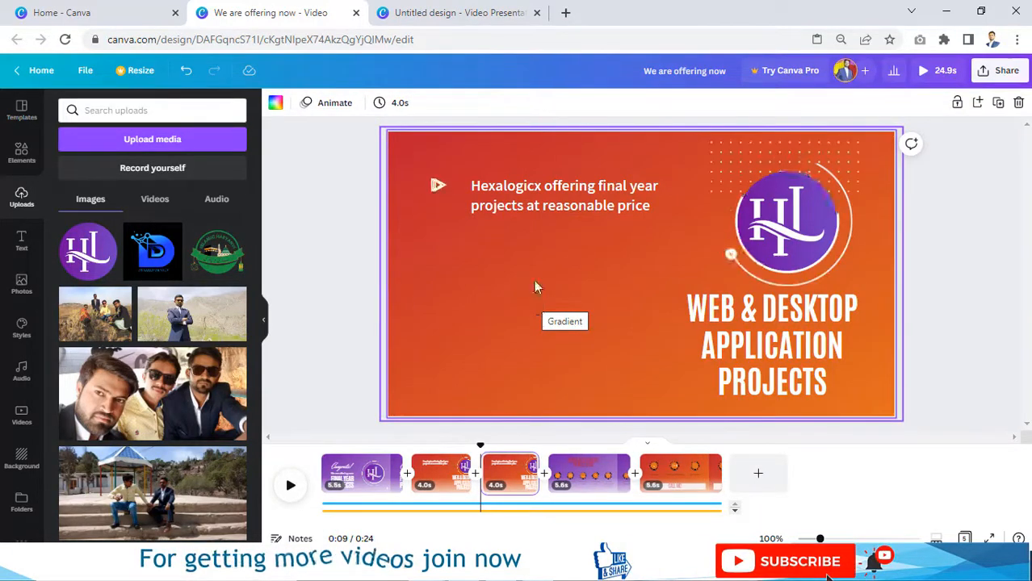
pyautogui.click(539, 206)
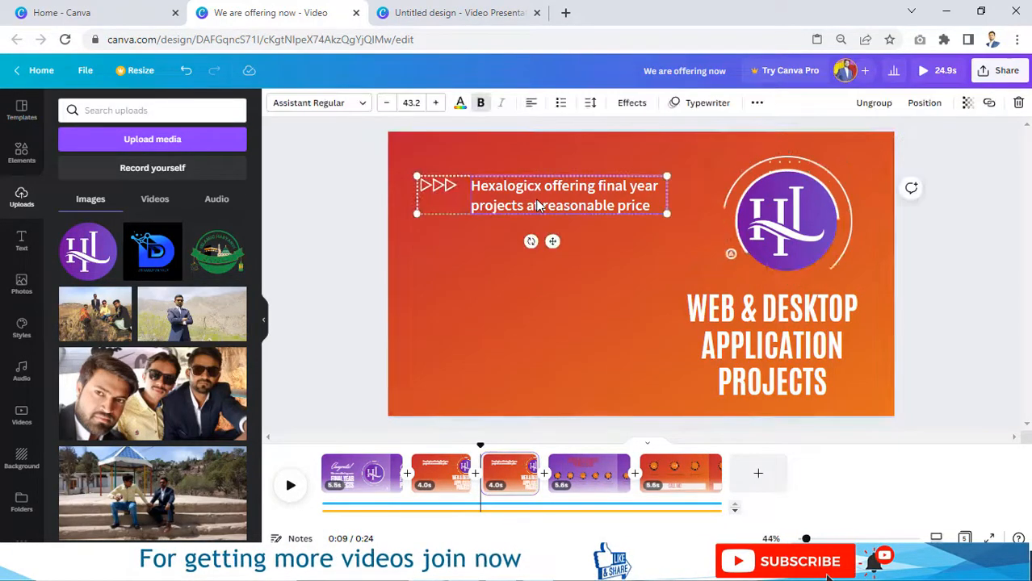
pyautogui.hotkey('ctrl', 'd')
pyautogui.moveTo(540, 206); pyautogui.dragTo(534, 267)
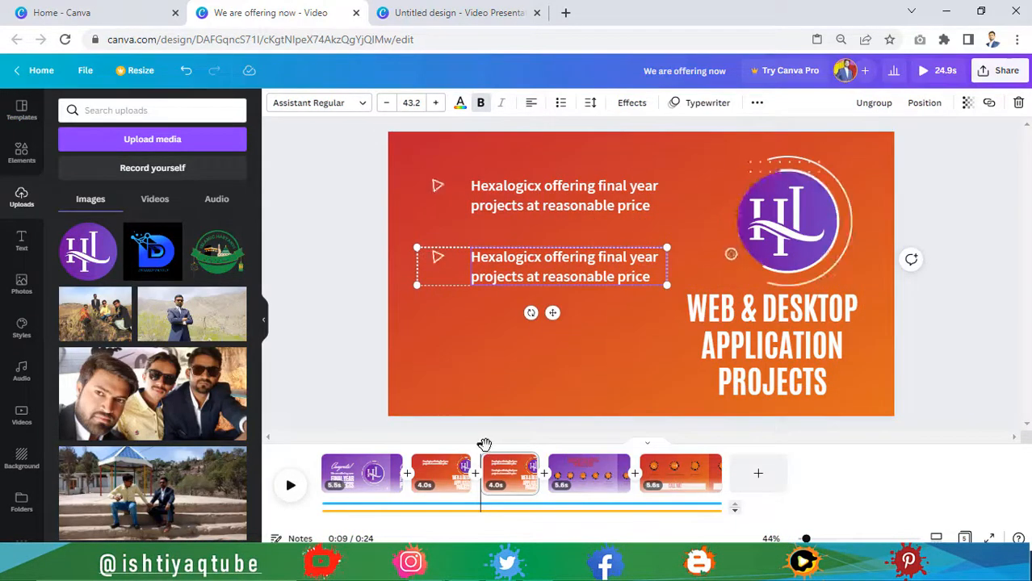
# Step: Preview the pages and trim the new page from 4.0s to 2.3s
pyautogui.click(451, 444)
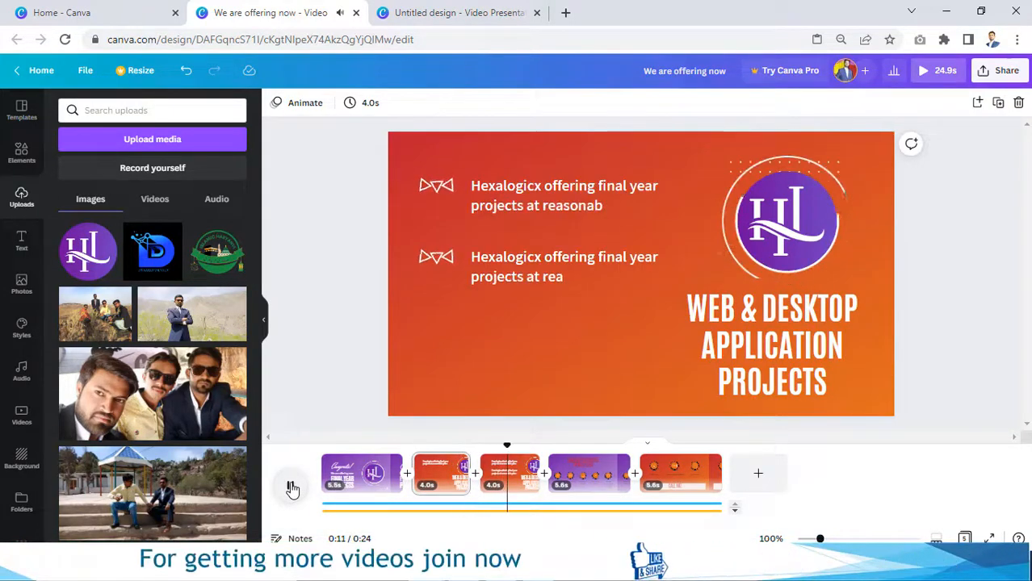
pyautogui.click(292, 490)
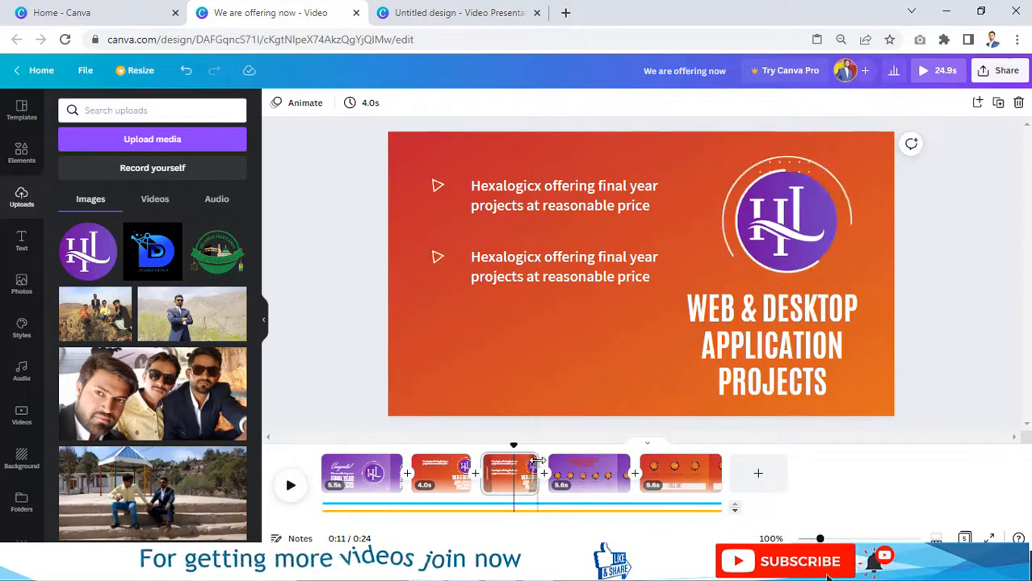
pyautogui.moveTo(519, 462); pyautogui.dragTo(515, 463)
# Step: Replace the second line with 'We will develop projects from scratch' and preview it appearing
pyautogui.doubleClick(586, 275)
pyautogui.write('We ')
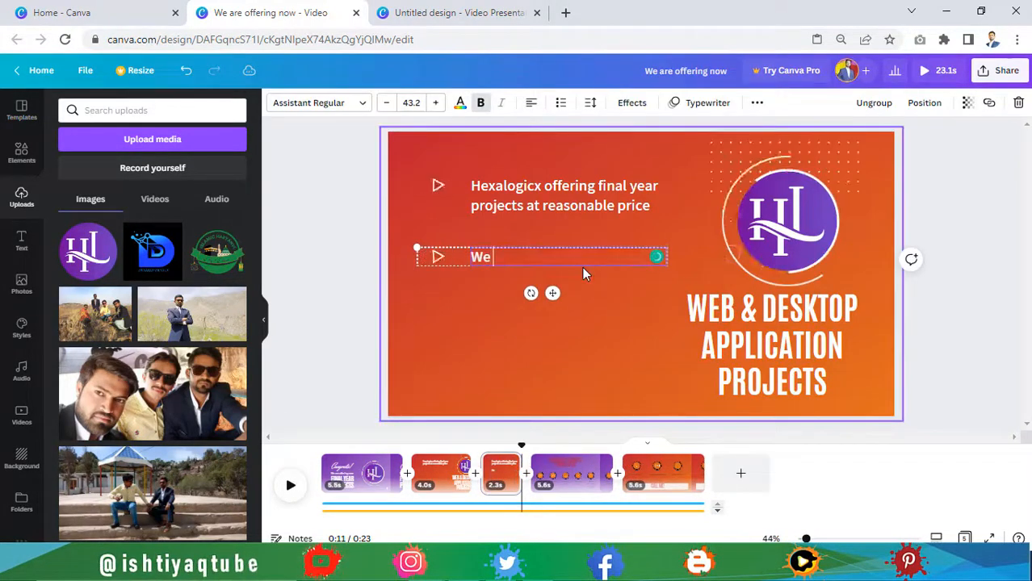
pyautogui.write('will develop projects from scratch')
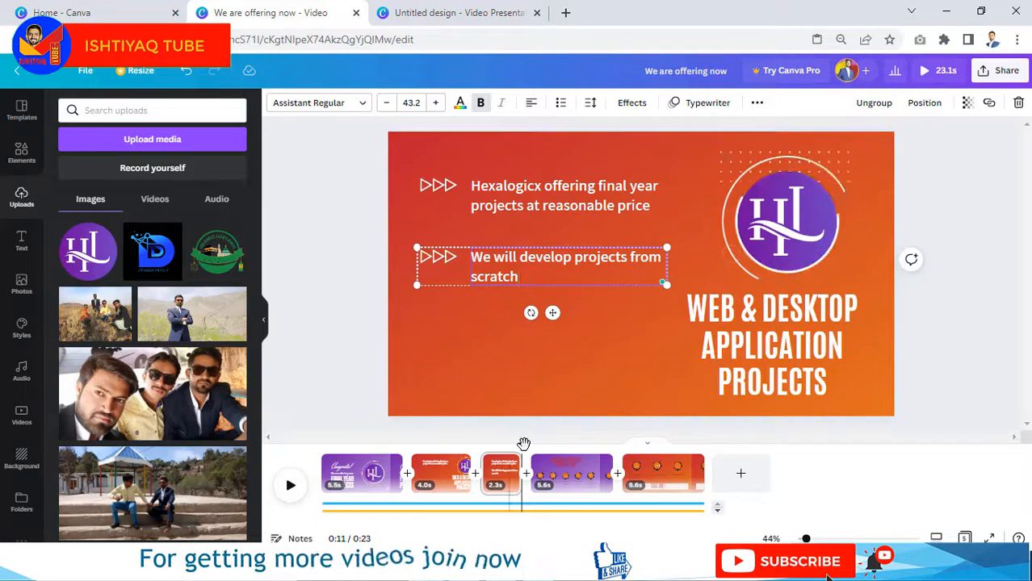
pyautogui.click(482, 445)
pyautogui.moveTo(490, 444); pyautogui.dragTo(498, 445)
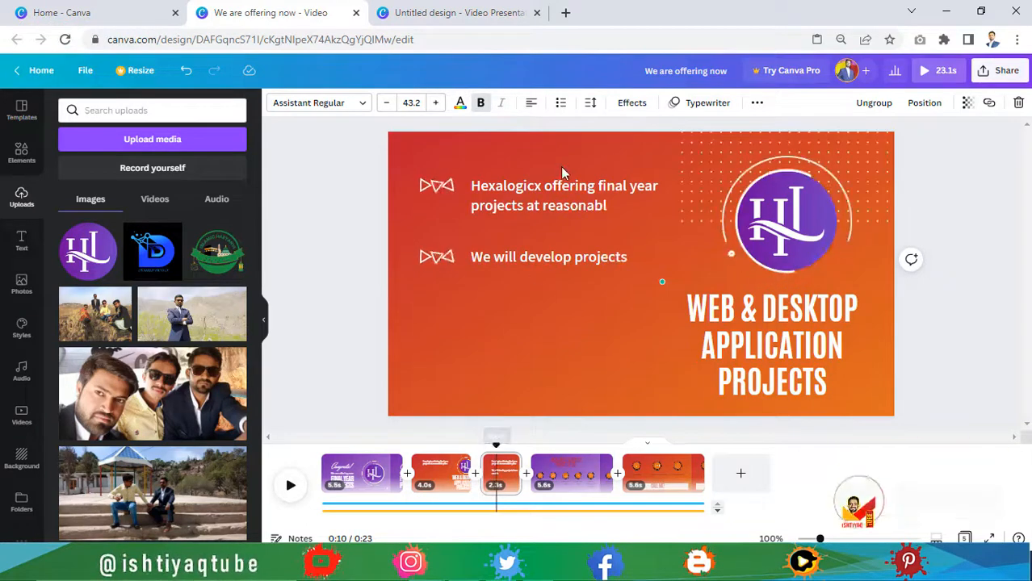
# Step: Remove the Typewriter animation from the first offer line and play the preview
pyautogui.click(563, 205)
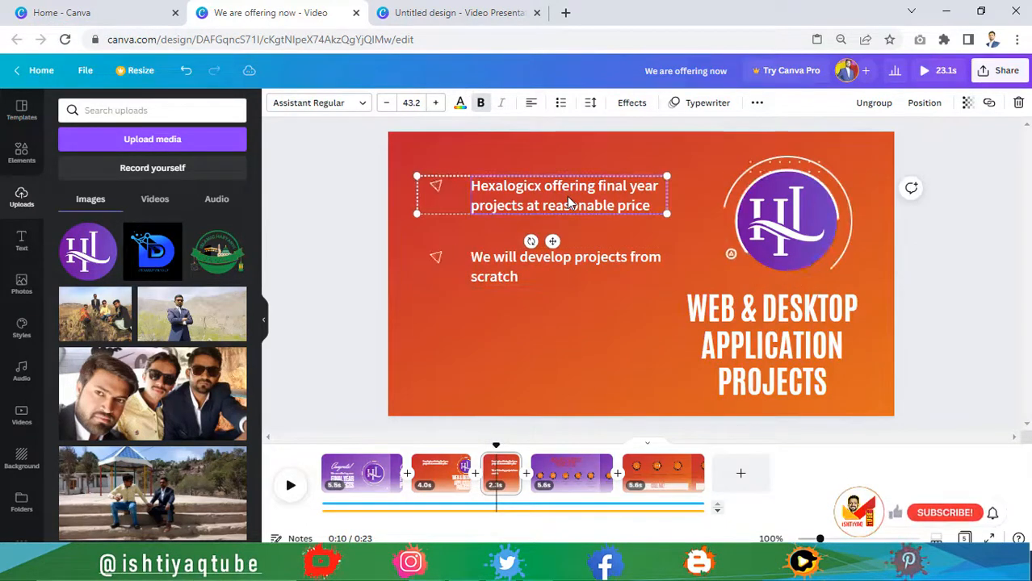
pyautogui.click(699, 102)
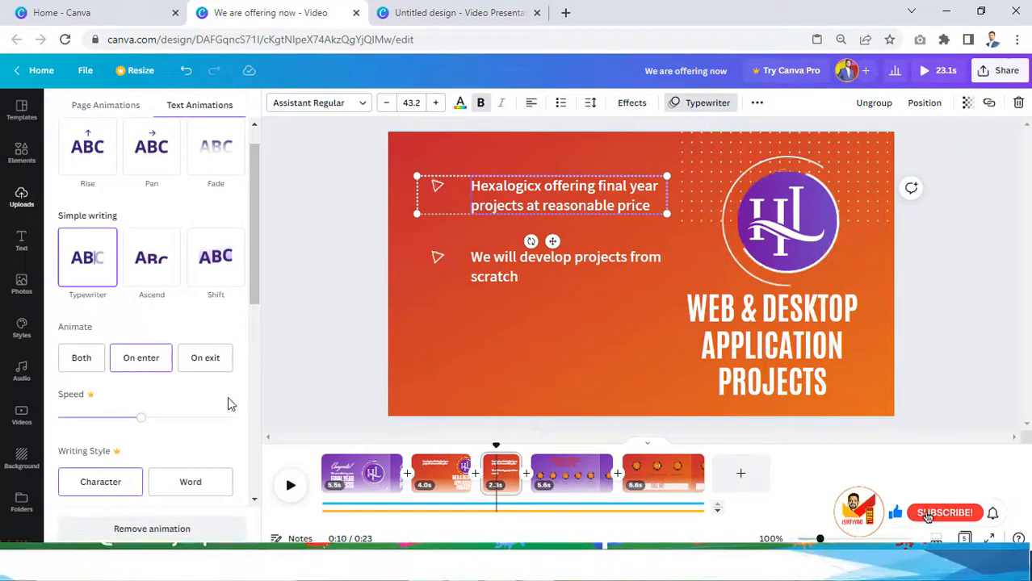
pyautogui.click(178, 532)
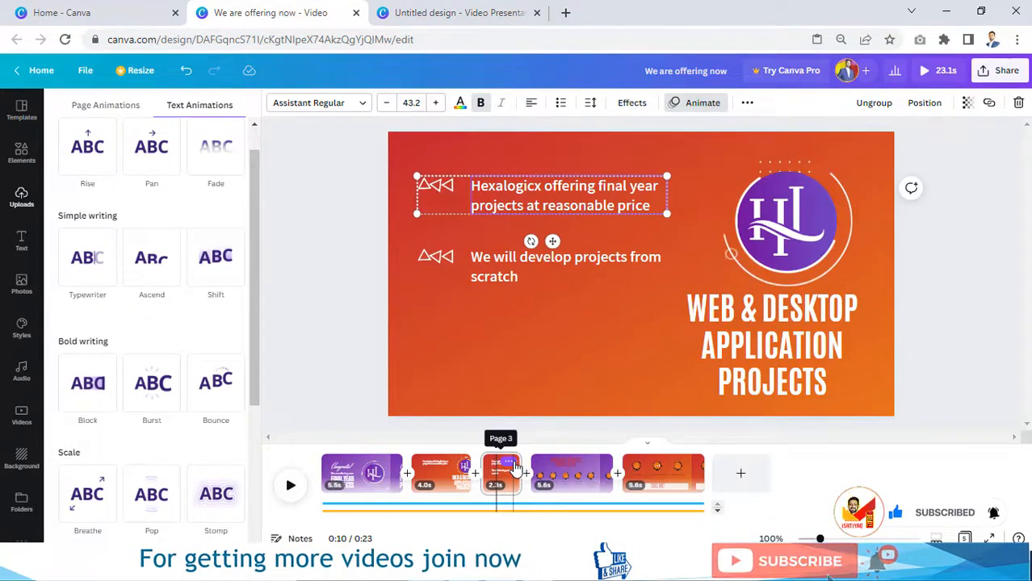
pyautogui.click(293, 488)
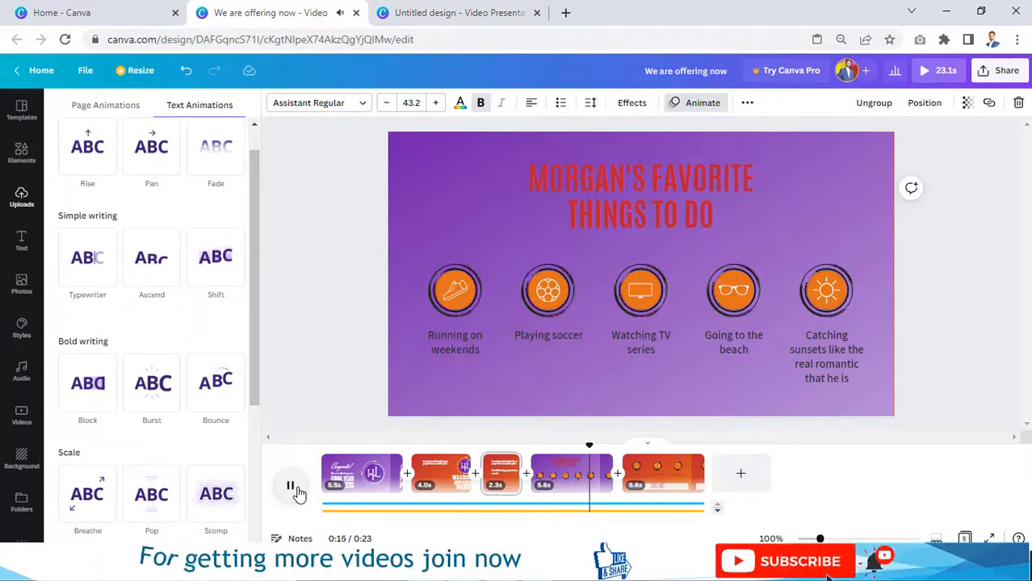
# Step: Duplicate the 2.3s page and add a third line with the pasted development-help sentence
pyautogui.click(292, 488)
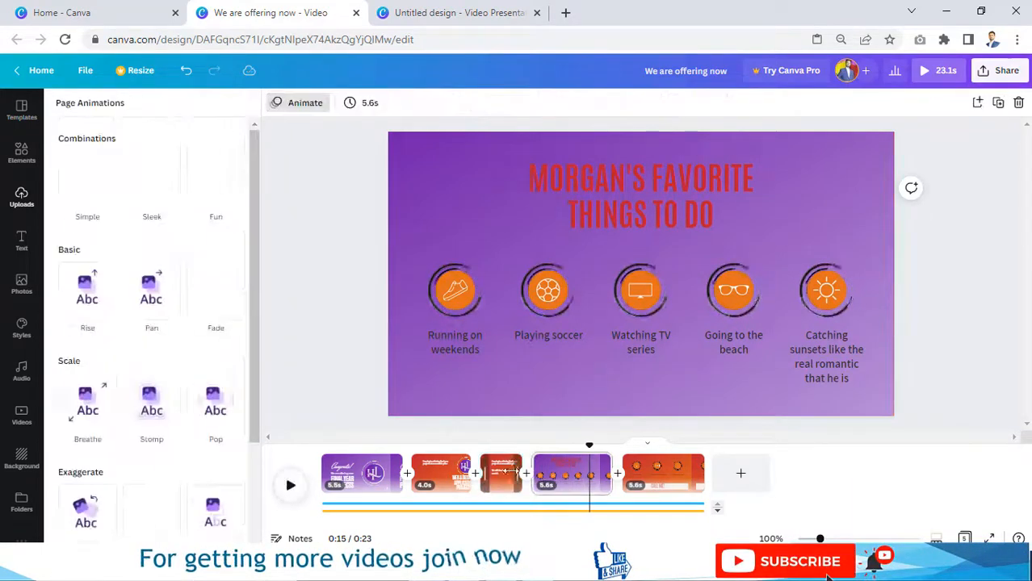
pyautogui.rightClick(509, 469)
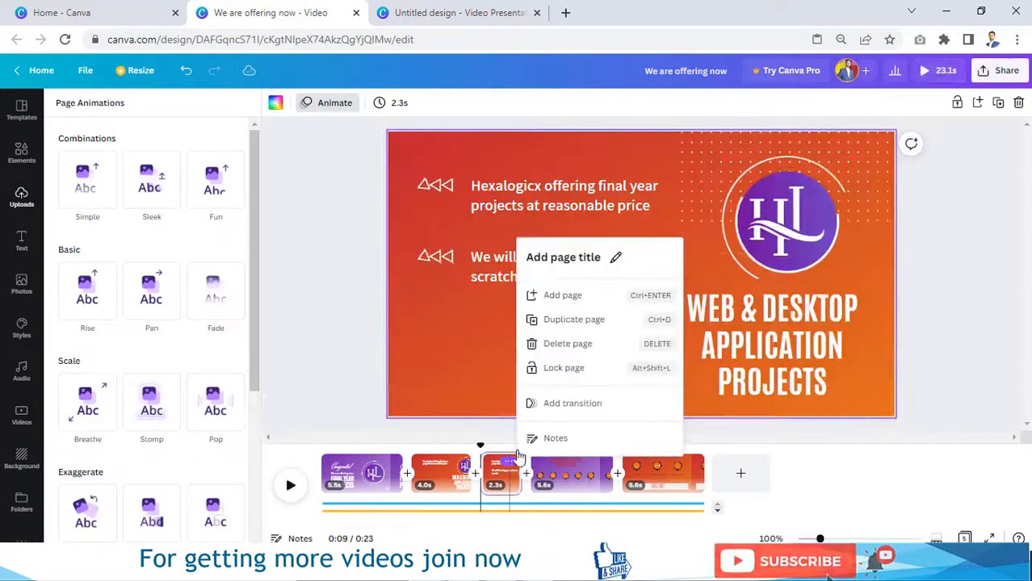
pyautogui.click(587, 321)
pyautogui.click(543, 262)
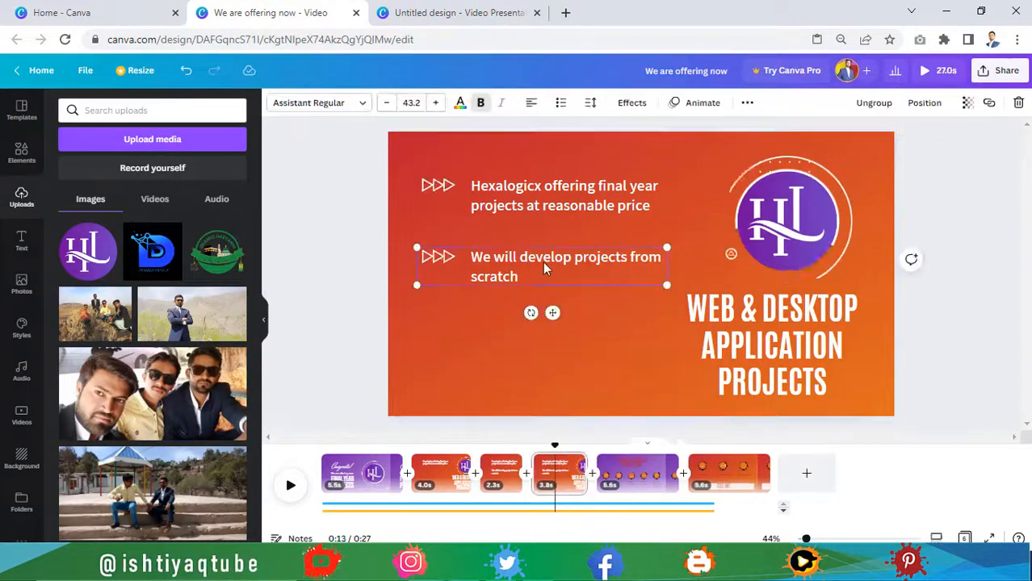
pyautogui.moveTo(543, 262); pyautogui.dragTo(545, 339)
pyautogui.doubleClick(542, 349)
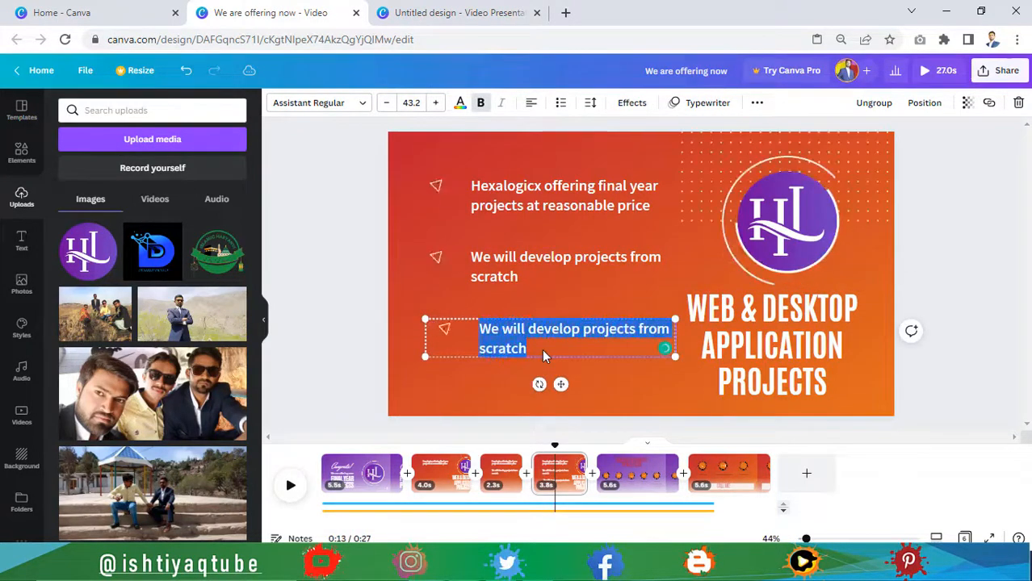
pyautogui.write('If you want to develop yourself, We also help in development of your project')
# Step: Remove the animation from the middle 'We will develop' line
pyautogui.click(570, 270)
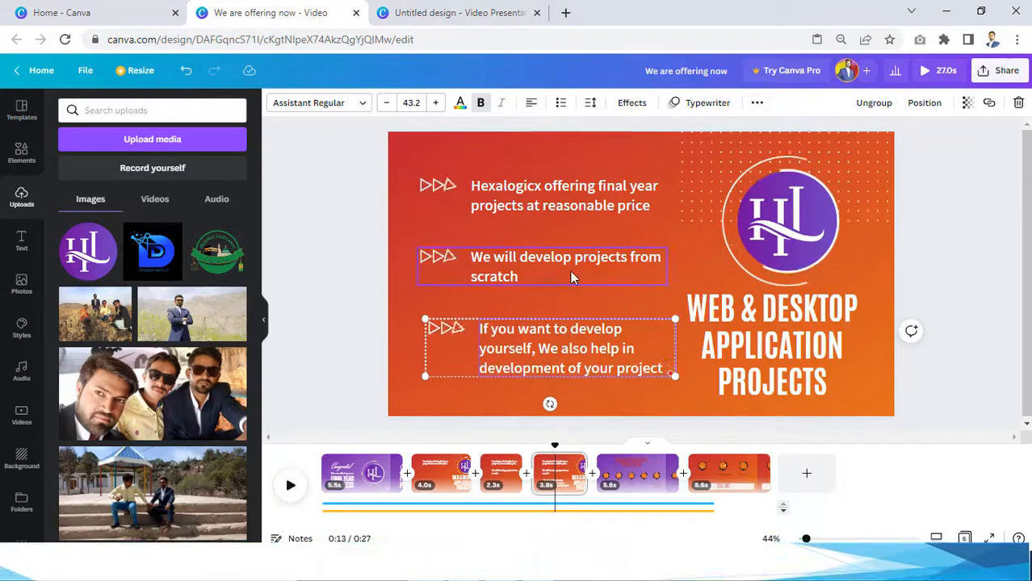
pyautogui.click(702, 107)
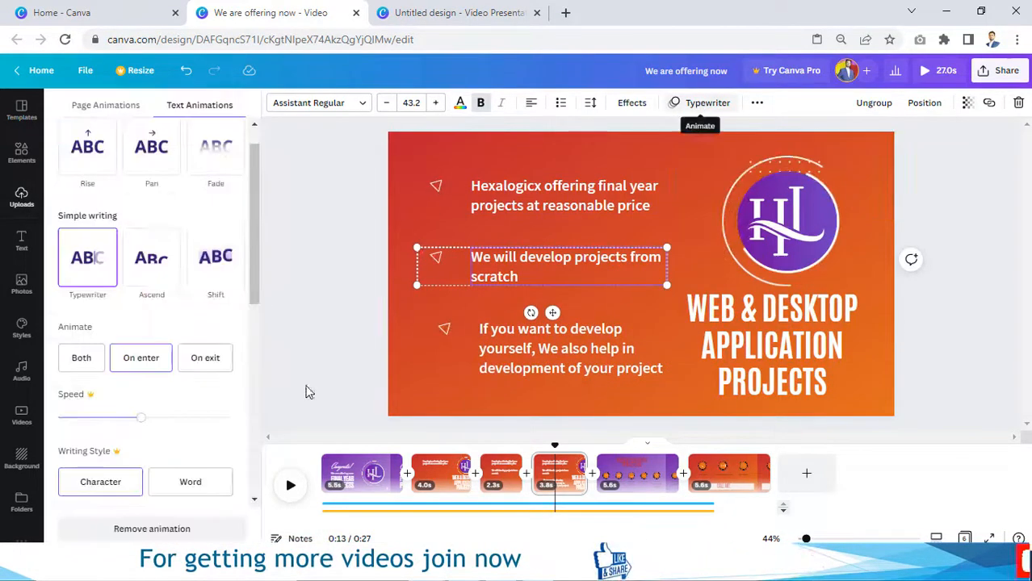
pyautogui.click(172, 527)
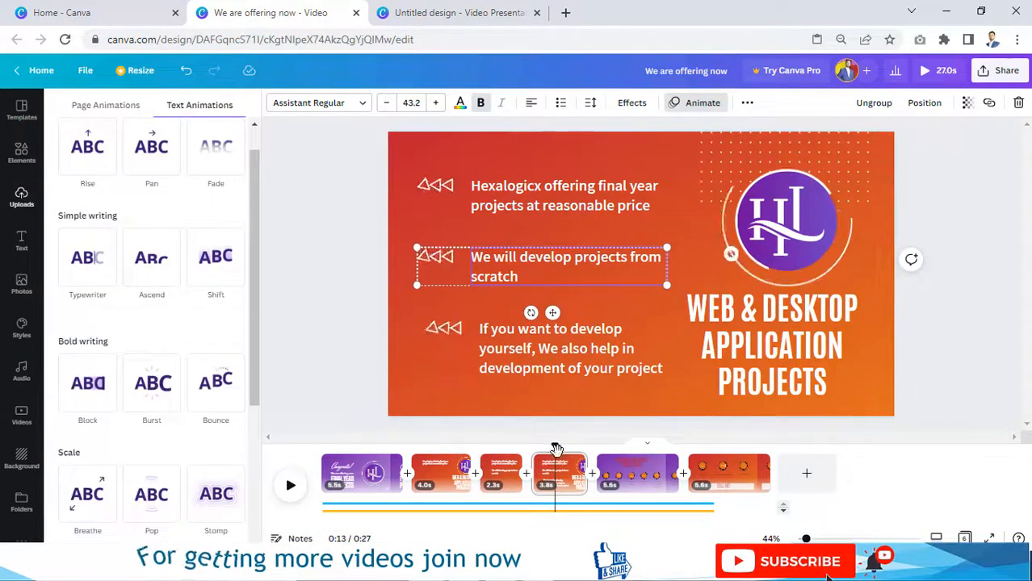
# Step: Lengthen the fourth page slightly and trim the fifth page to 4.5s
pyautogui.click(321, 390)
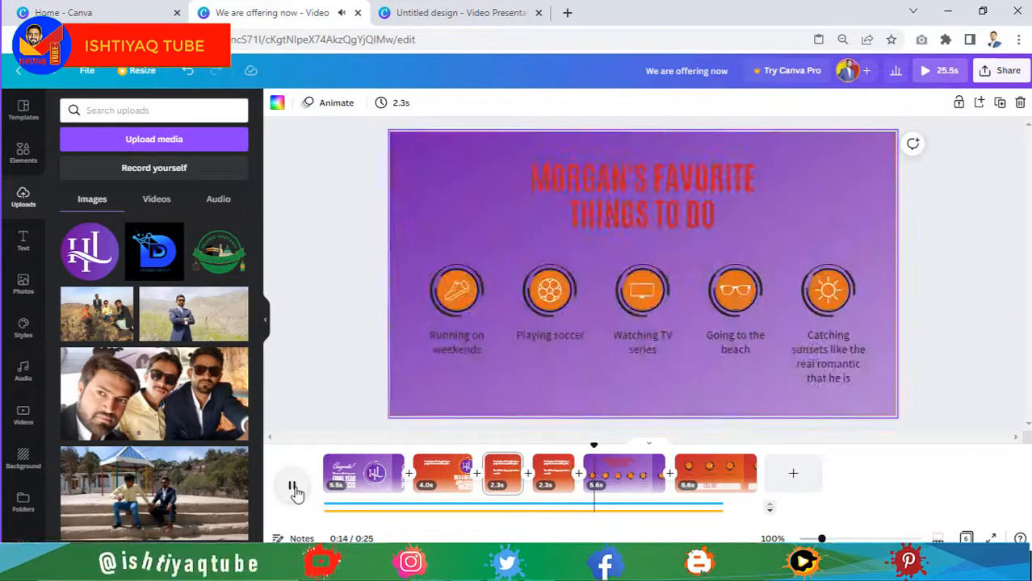
pyautogui.click(294, 490)
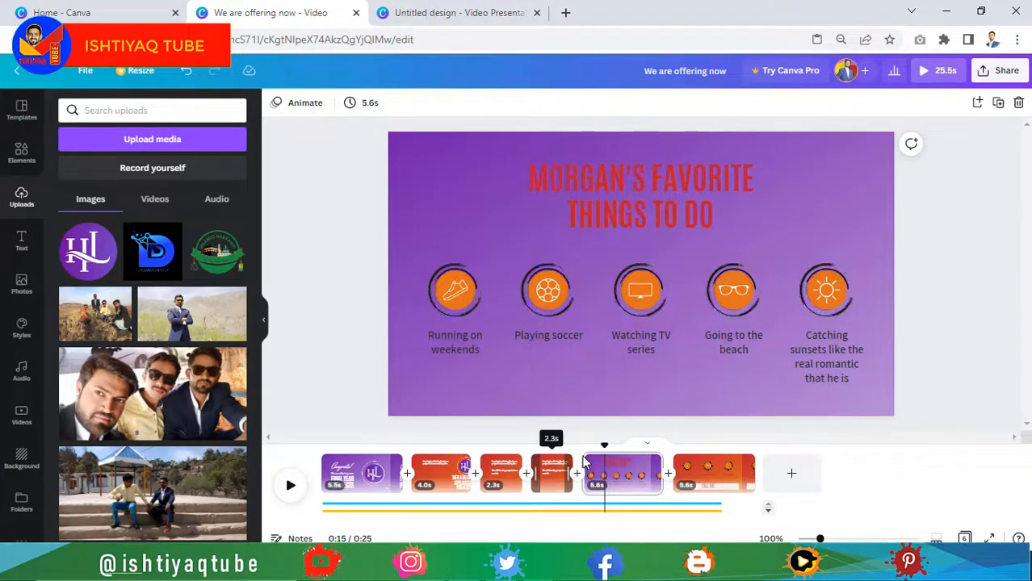
pyautogui.moveTo(599, 457); pyautogui.dragTo(602, 462)
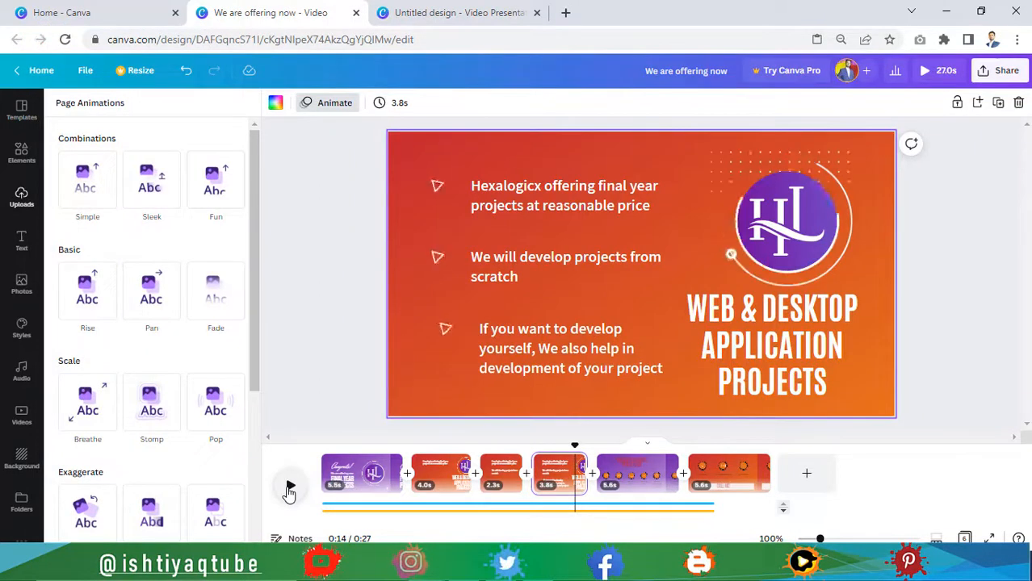
pyautogui.click(290, 490)
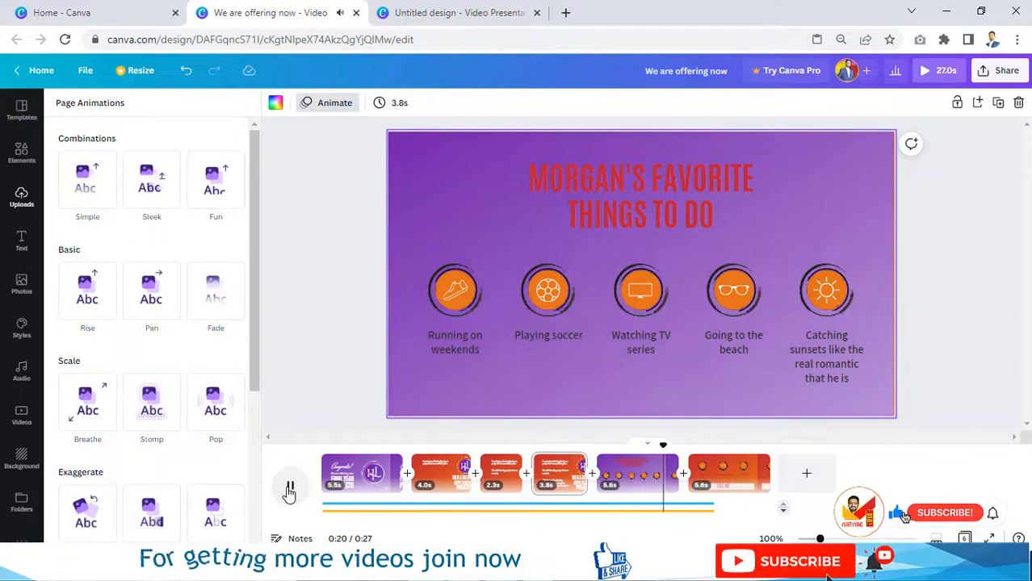
pyautogui.click(675, 468)
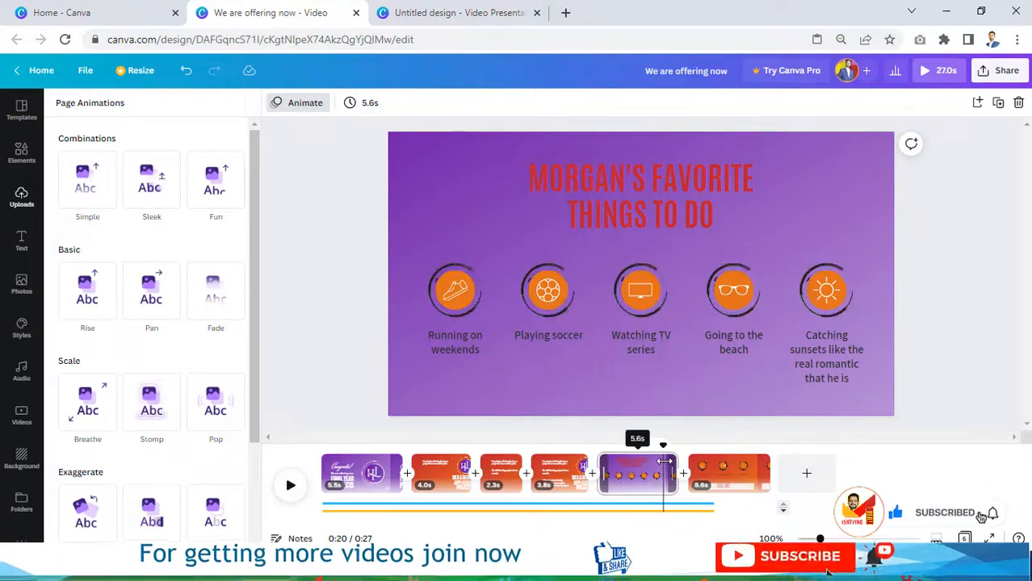
pyautogui.moveTo(676, 461); pyautogui.dragTo(663, 461)
# Step: Replace the MORGAN'S FAVORITE heading with the pasted service title
pyautogui.click(669, 214)
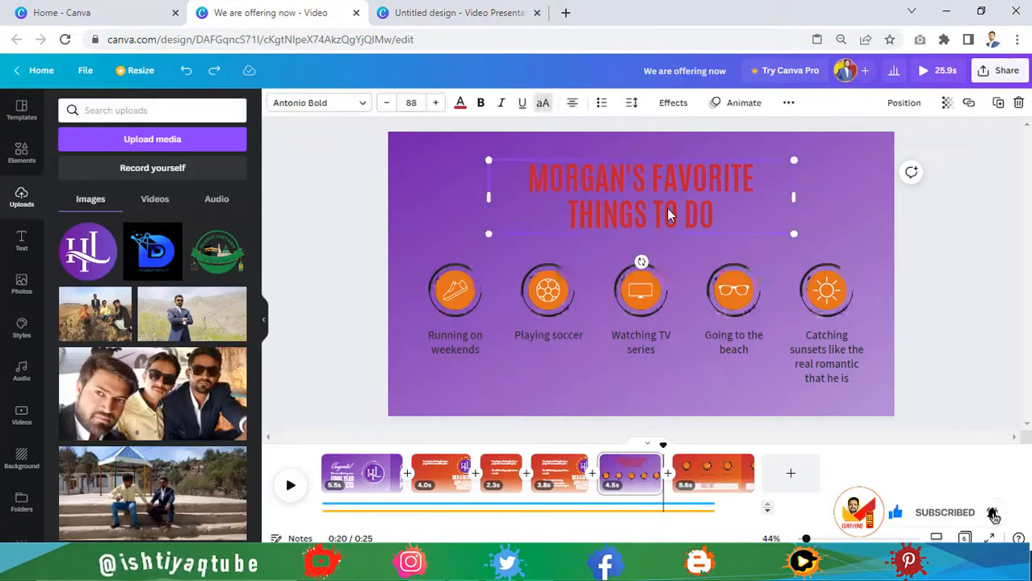
pyautogui.doubleClick(668, 214)
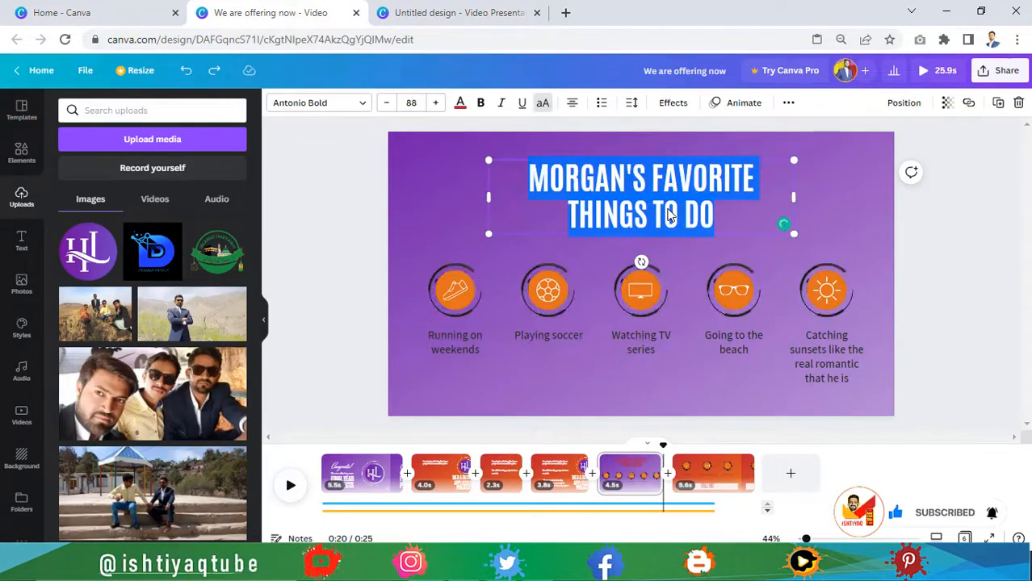
pyautogui.write('GET NOW WEB AND DESKTOP APPLICATION SERVICE')
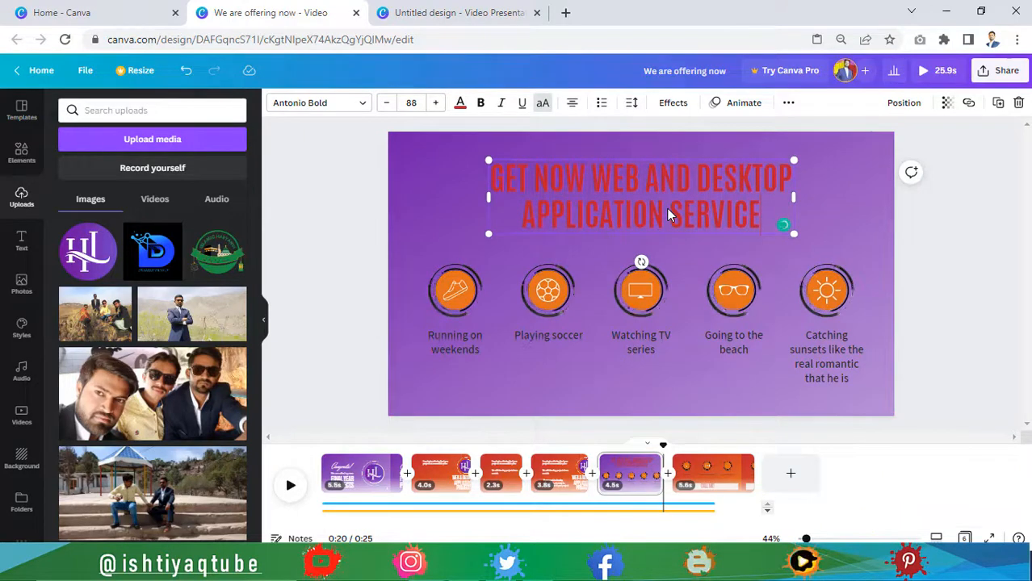
# Step: Make the fifth page's heading text white
pyautogui.click(460, 105)
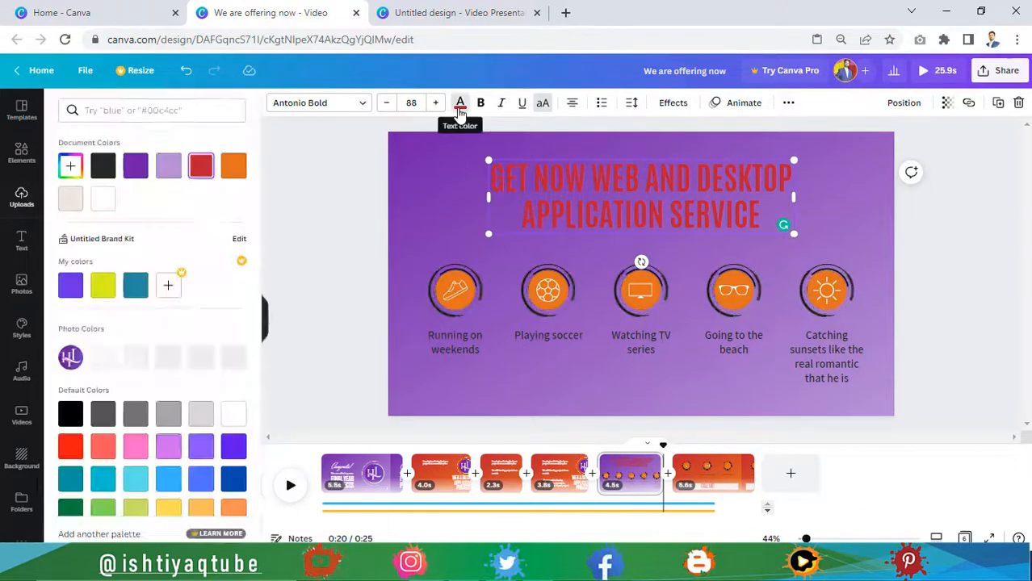
pyautogui.click(103, 197)
pyautogui.click(349, 232)
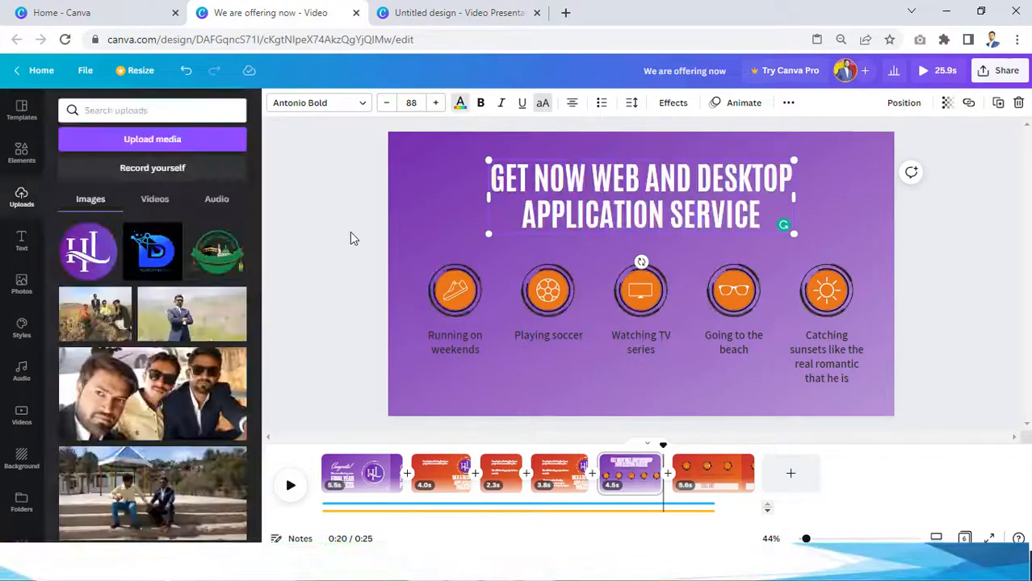
# Step: Recolour the Running on weekends caption white and apply it to all captions
pyautogui.click(454, 300)
pyautogui.click(454, 342)
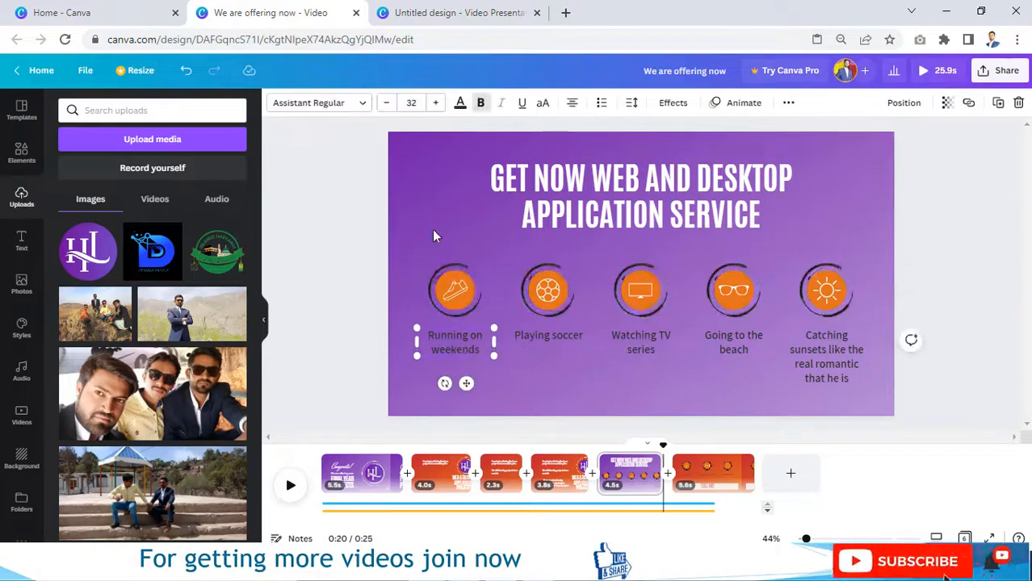
pyautogui.click(460, 102)
pyautogui.click(103, 197)
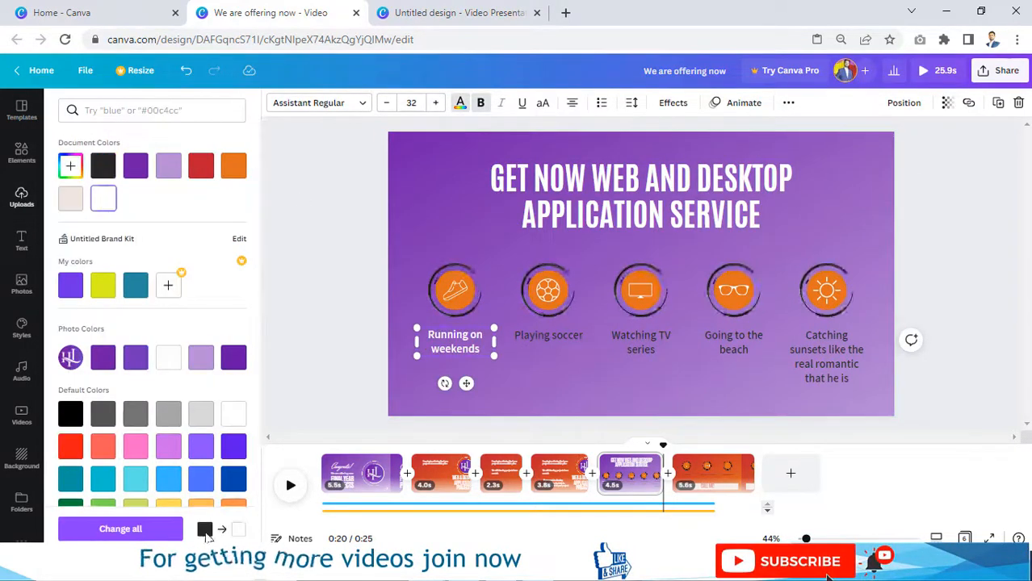
pyautogui.click(120, 529)
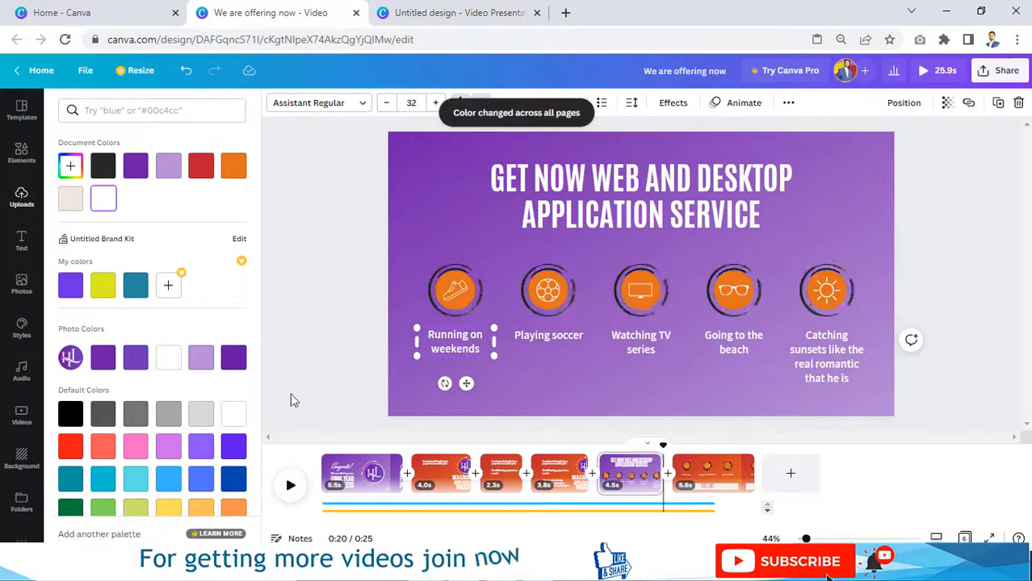
pyautogui.click(329, 341)
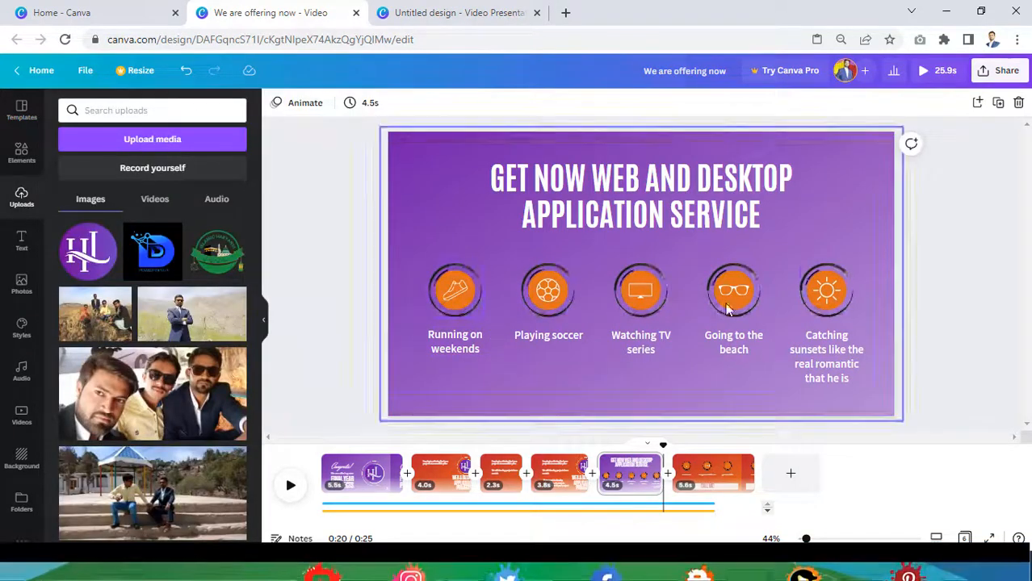
# Step: Add a circle frame over the first icon and delete the orange icons
pyautogui.click(19, 155)
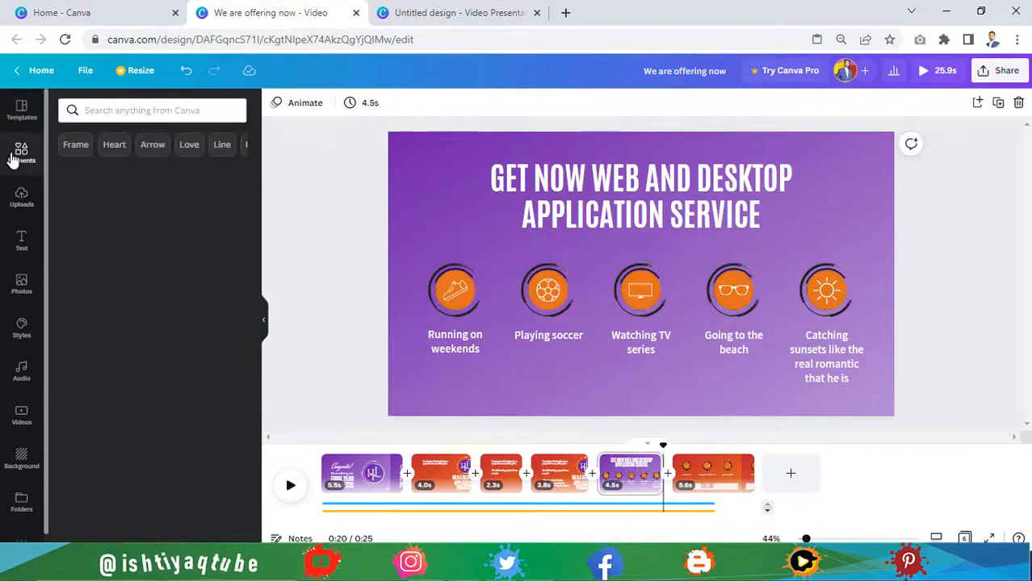
pyautogui.click(76, 143)
pyautogui.moveTo(85, 222); pyautogui.dragTo(453, 293)
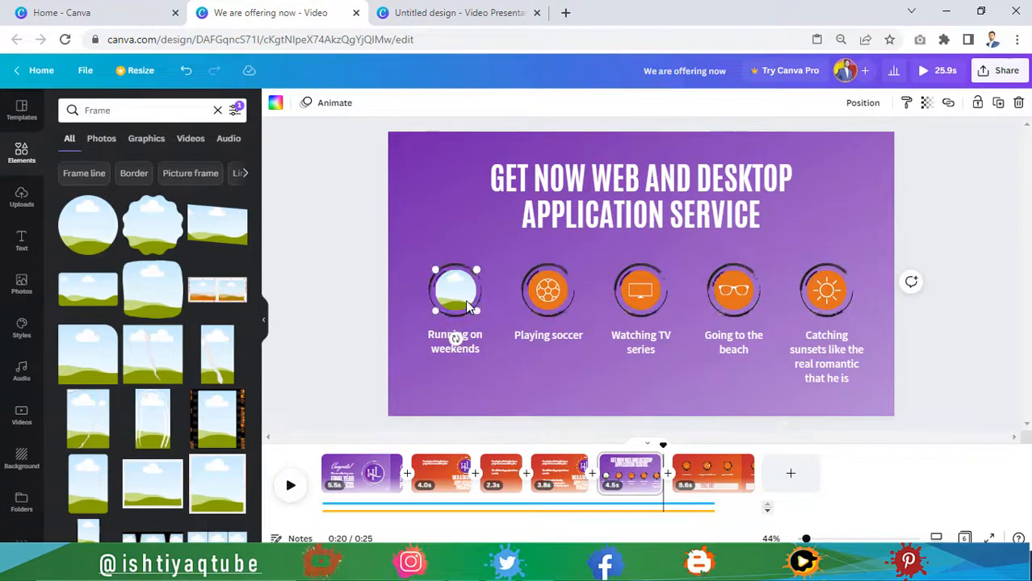
pyautogui.click(357, 275)
pyautogui.click(444, 292)
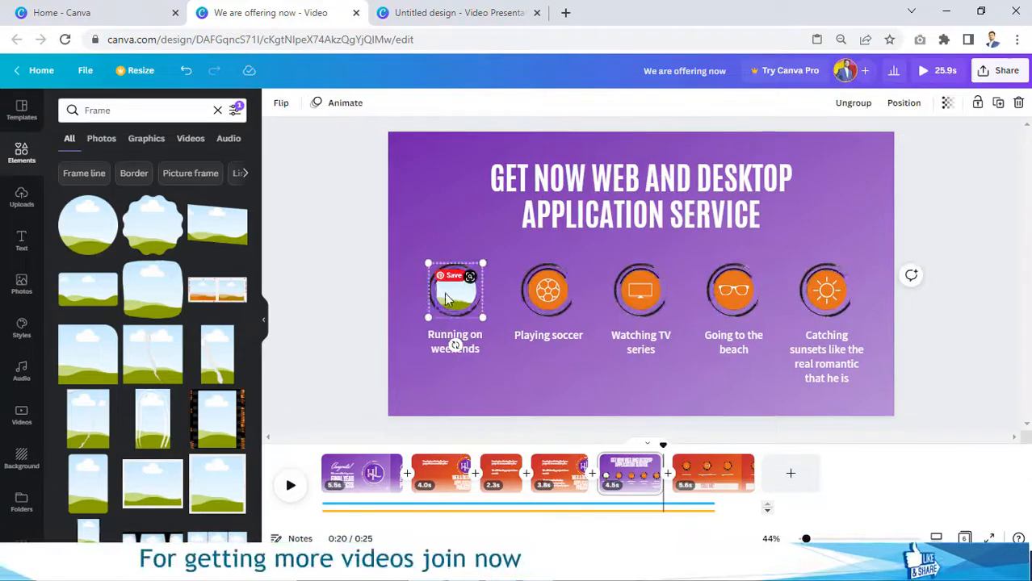
pyautogui.click(449, 297)
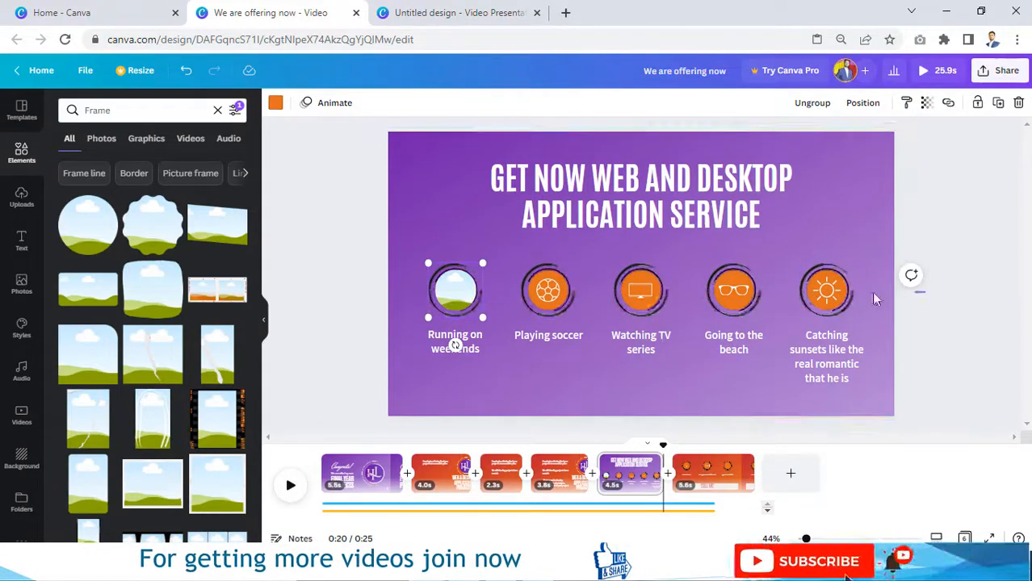
pyautogui.click(553, 300)
pyautogui.press('Delete')
# Step: Fill the circle frame with the tech-icons image, centred on the HTML5 logo
pyautogui.click(21, 196)
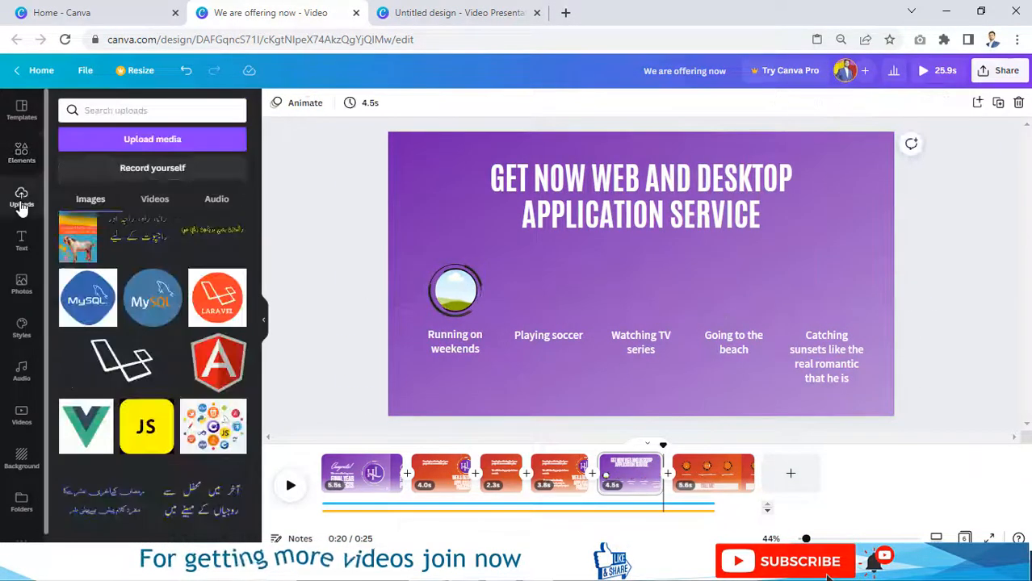
pyautogui.click(227, 442)
pyautogui.moveTo(642, 323); pyautogui.dragTo(673, 468)
pyautogui.doubleClick(462, 293)
pyautogui.moveTo(566, 383); pyautogui.dragTo(475, 369)
pyautogui.click(314, 223)
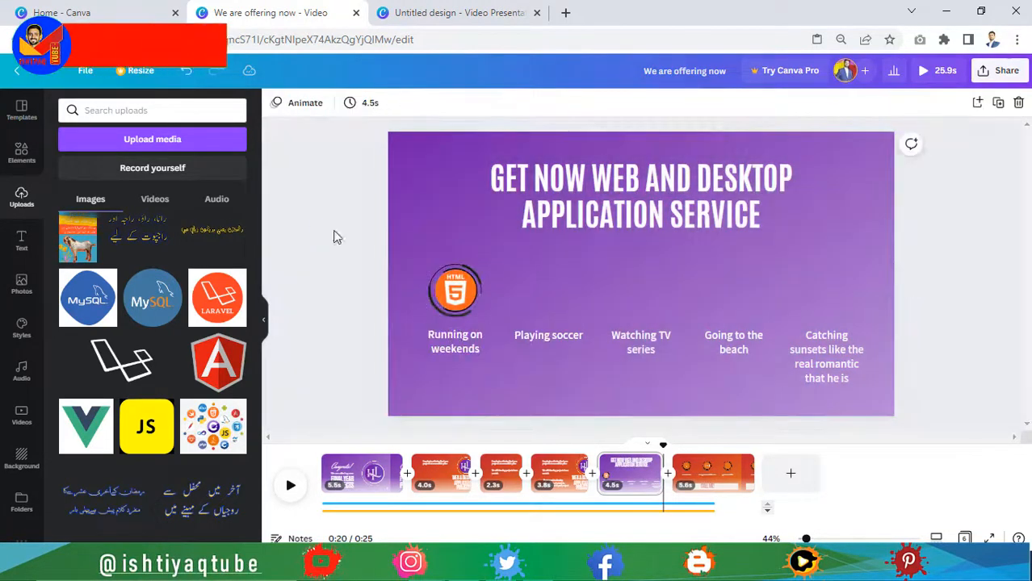
# Step: Duplicate the HTML5 circle and show the php logo in the second circle
pyautogui.click(466, 303)
pyautogui.hotkey('ctrl', 'd')
pyautogui.moveTo(465, 304); pyautogui.dragTo(536, 291)
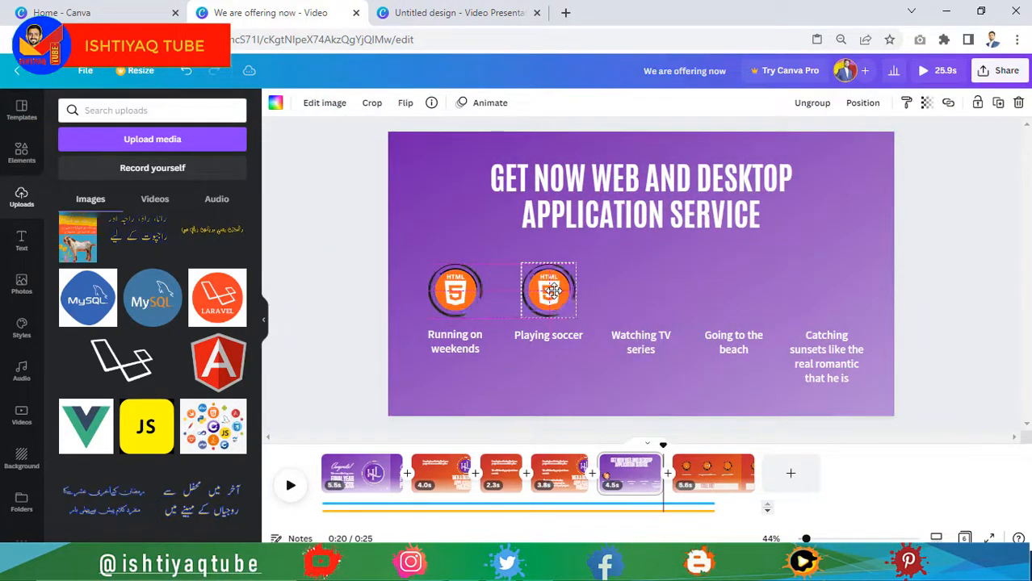
pyautogui.hotkey('ctrl', 'd')
pyautogui.hotkey('ctrl', 'd')
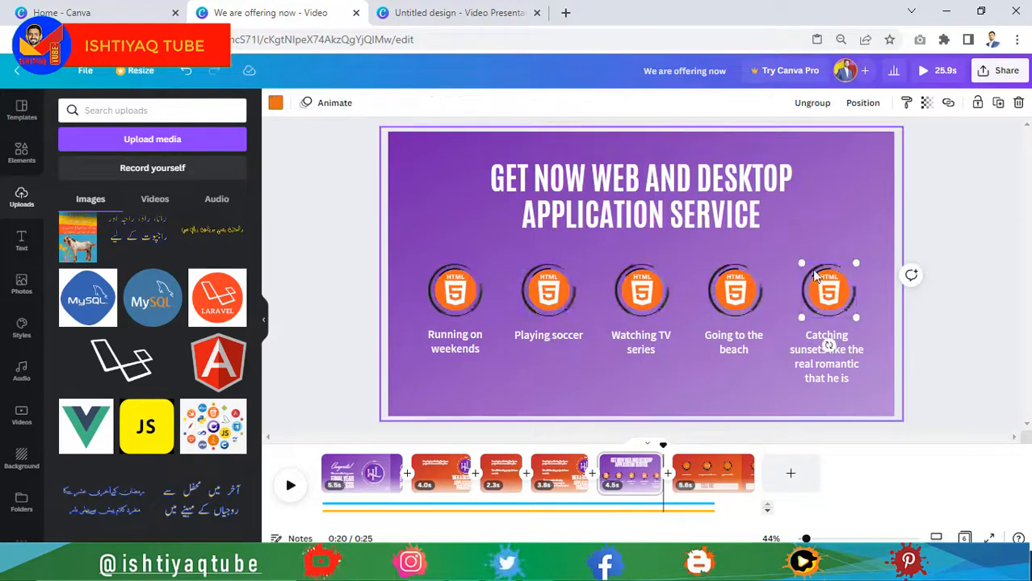
pyautogui.click(562, 298)
pyautogui.doubleClick(567, 300)
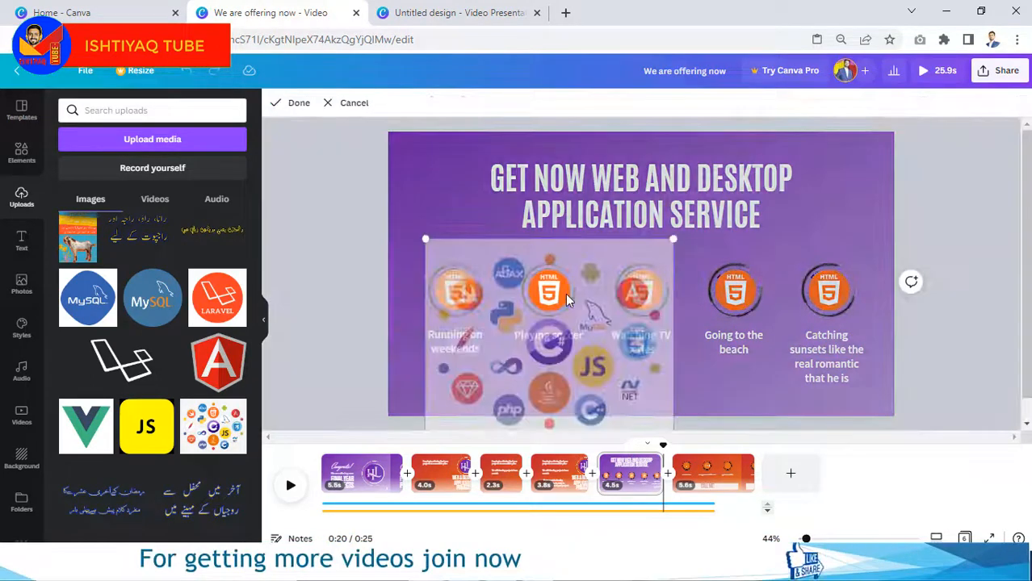
pyautogui.moveTo(563, 350); pyautogui.dragTo(604, 232)
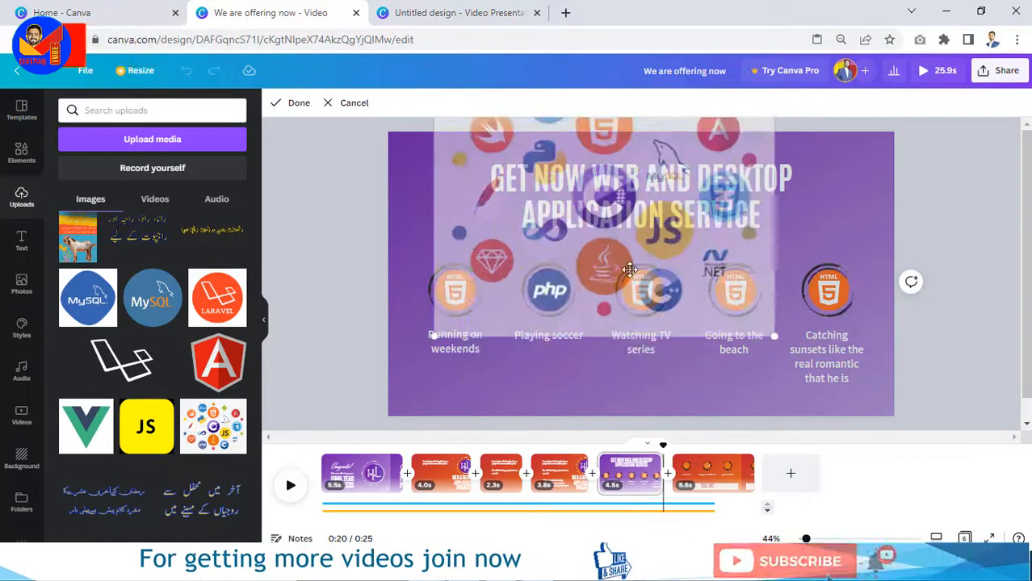
pyautogui.click(418, 254)
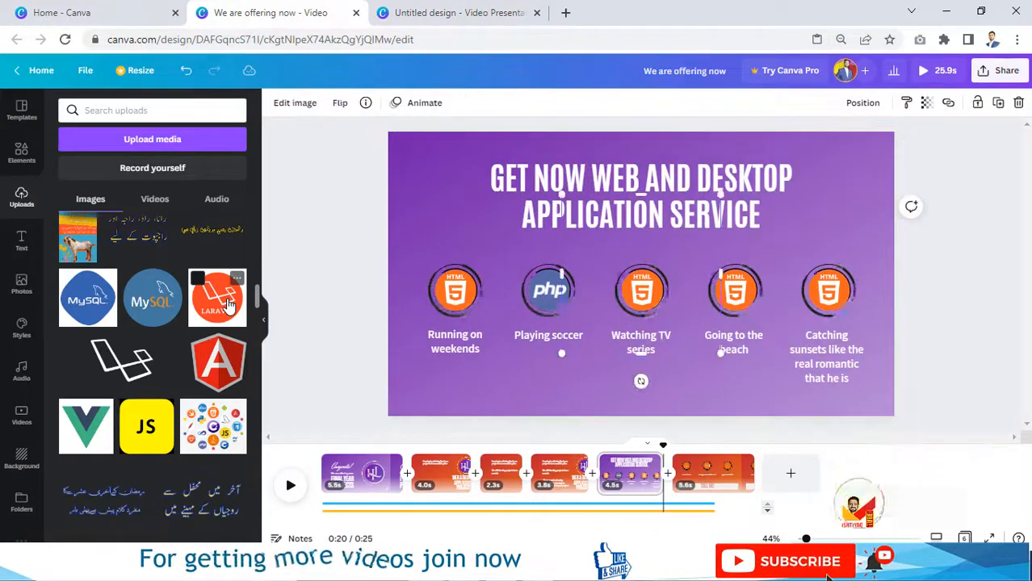
# Step: Fill the remaining circles with the Laravel, MySQL and C# logos
pyautogui.moveTo(217, 297); pyautogui.dragTo(648, 303)
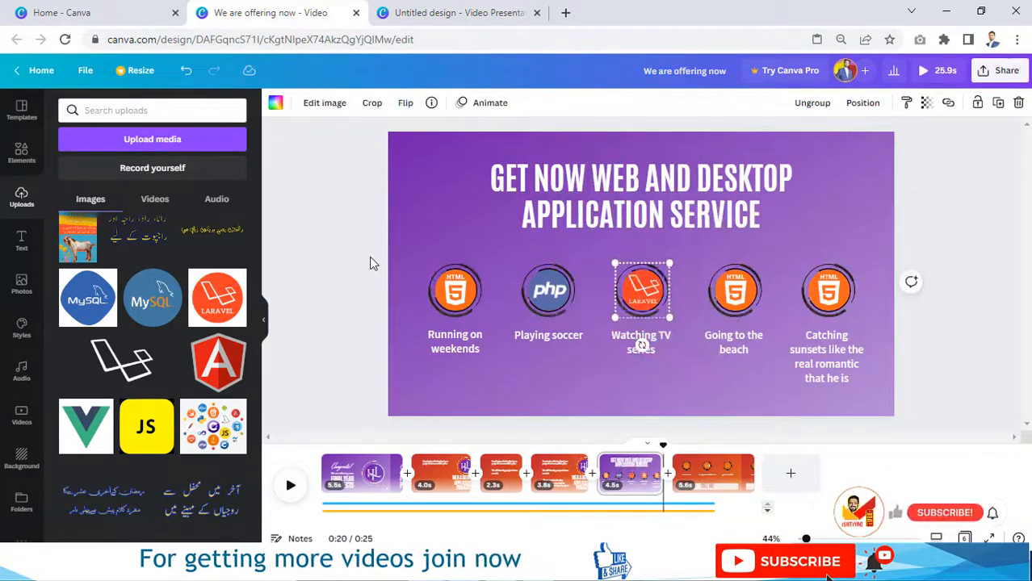
pyautogui.moveTo(153, 298); pyautogui.dragTo(731, 294)
pyautogui.doubleClick(832, 277)
pyautogui.moveTo(832, 277); pyautogui.dragTo(834, 225)
pyautogui.click(909, 171)
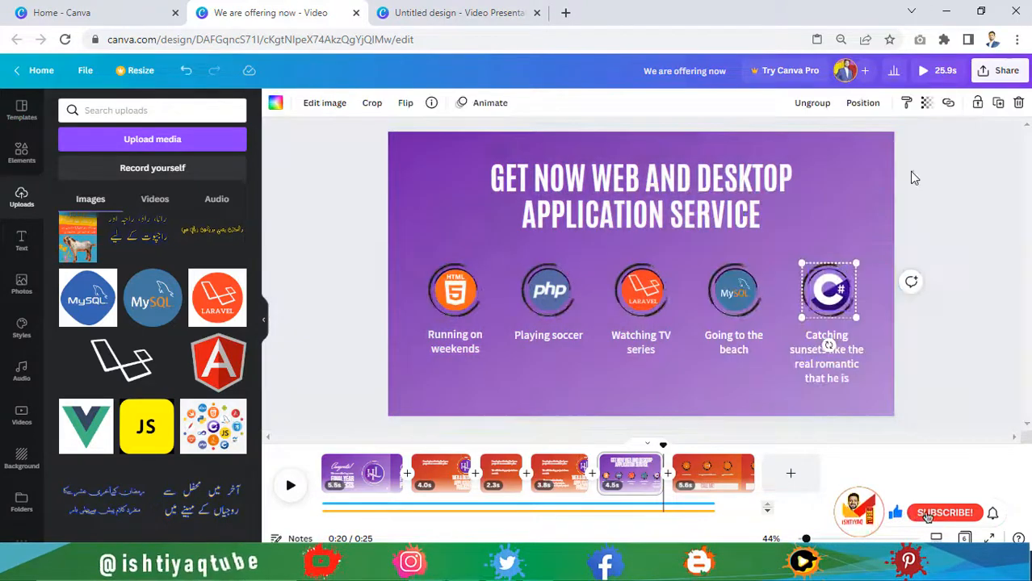
pyautogui.click(909, 171)
# Step: Rename the first two captions to HTML CSS and PHP
pyautogui.doubleClick(454, 340)
pyautogui.write('HTML')
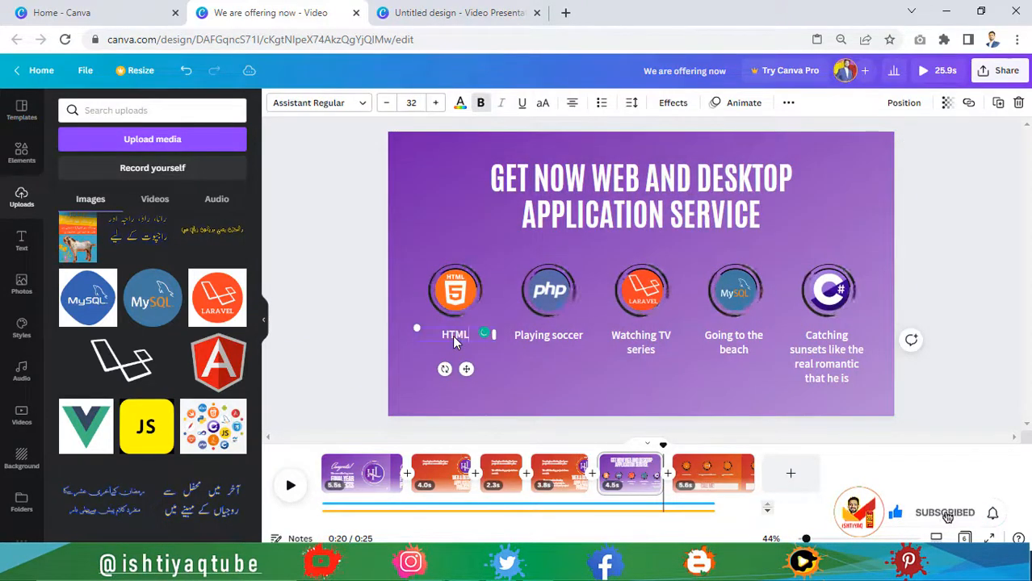
pyautogui.write(' CSS')
pyautogui.doubleClick(556, 336)
pyautogui.write('PHP')
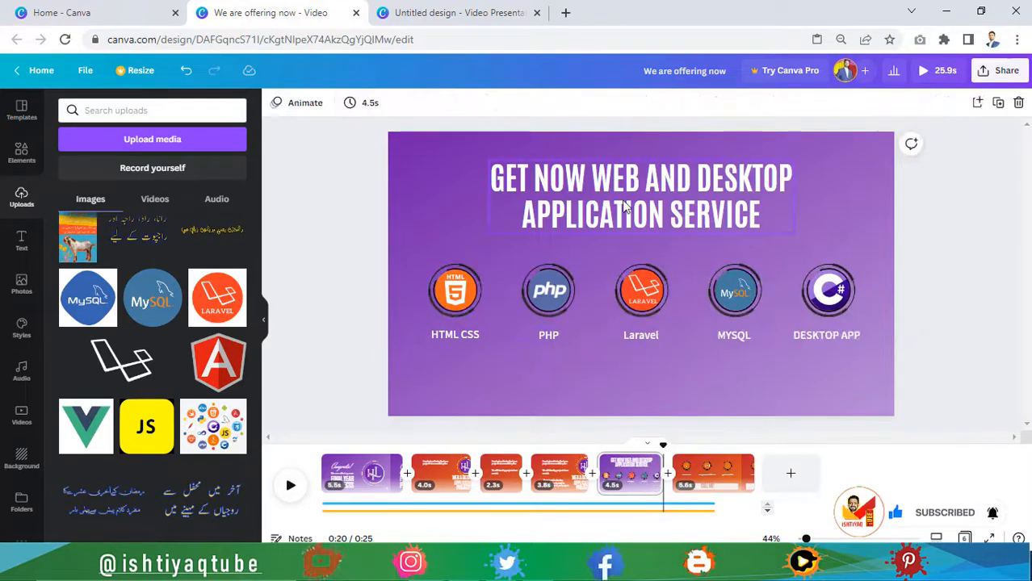
# Step: Give the slide title a Shift animation on enter only
pyautogui.click(624, 206)
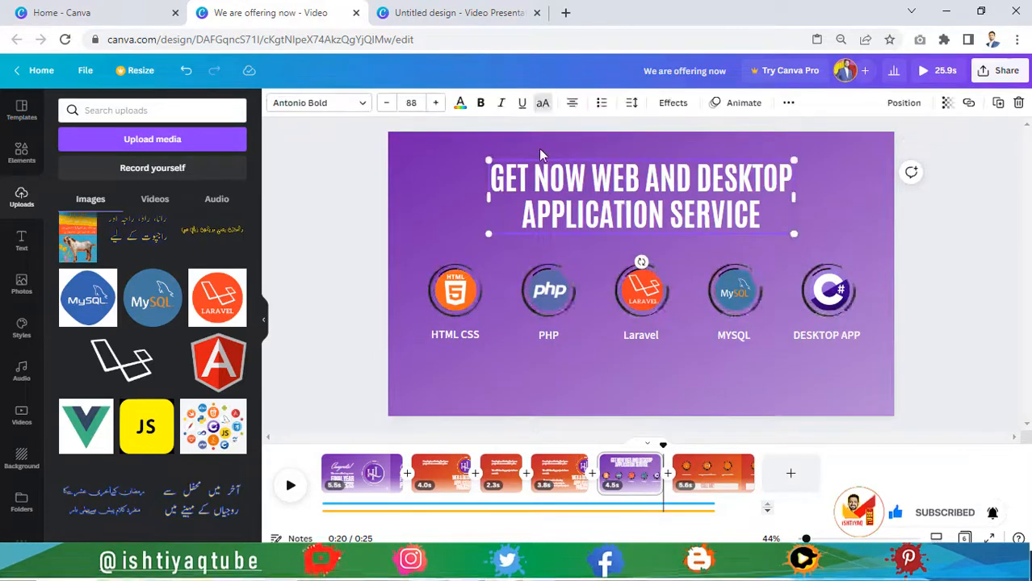
pyautogui.click(744, 105)
pyautogui.click(226, 294)
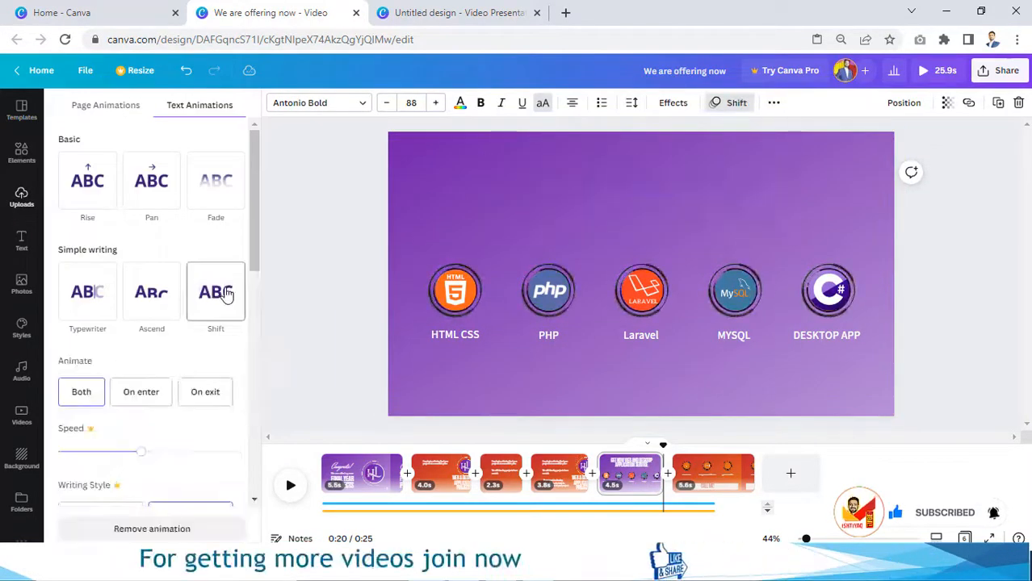
pyautogui.scroll(-2, 224, 293)
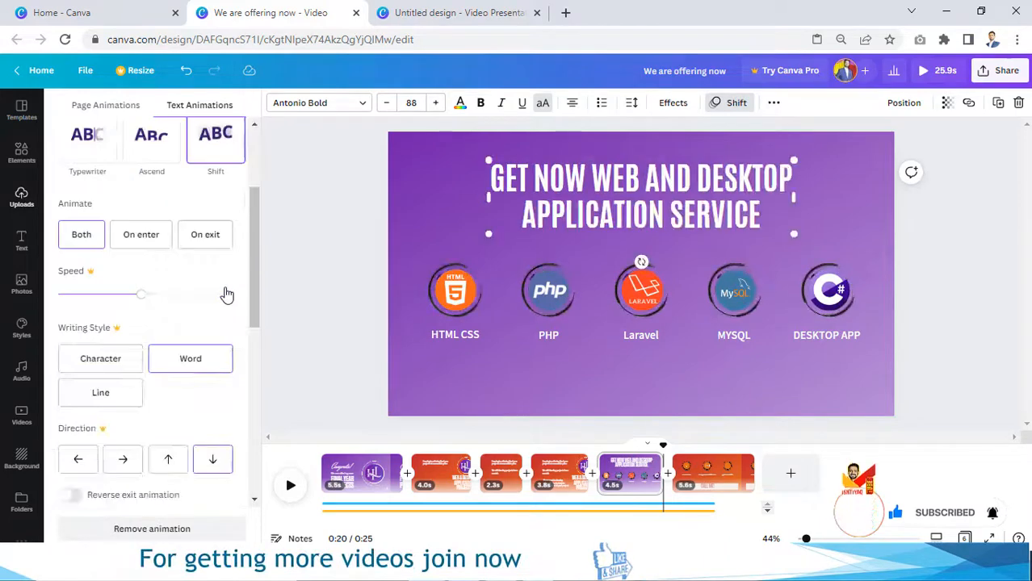
pyautogui.click(142, 236)
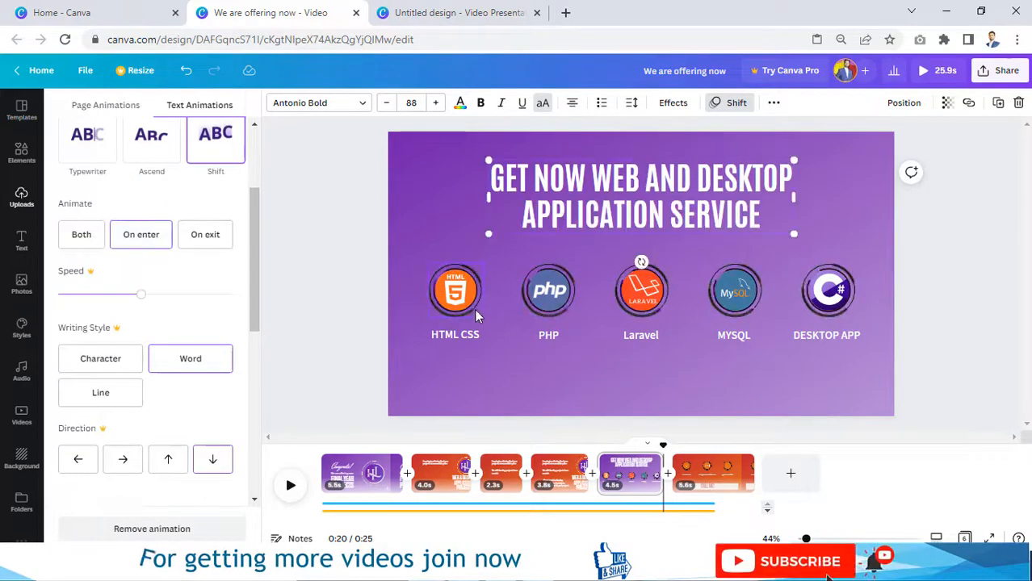
# Step: Group the icons and captions, animate them with Pop on enter, and preview
pyautogui.click(840, 339)
pyautogui.click(888, 106)
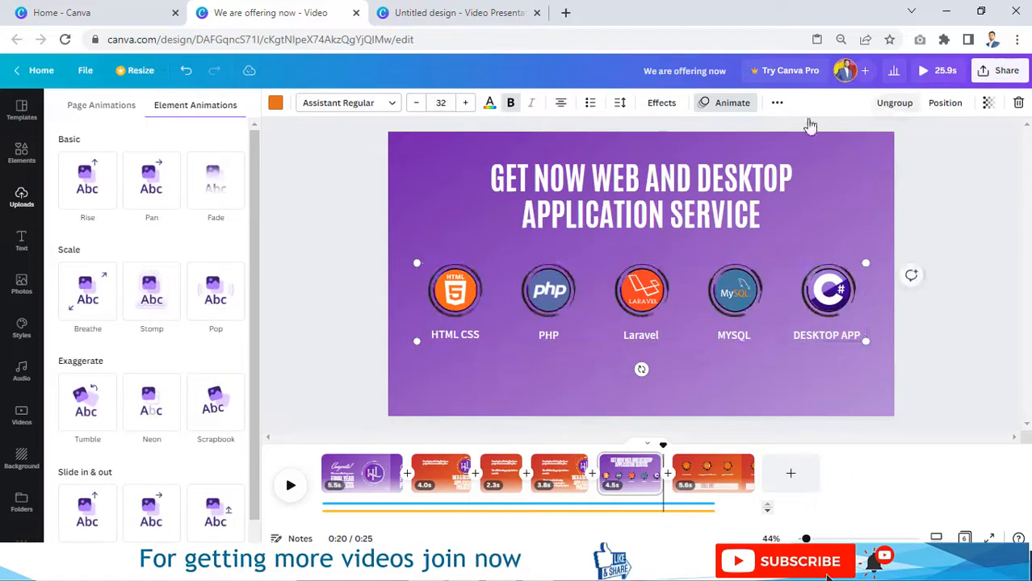
pyautogui.click(219, 299)
pyautogui.scroll(-1, 208, 302)
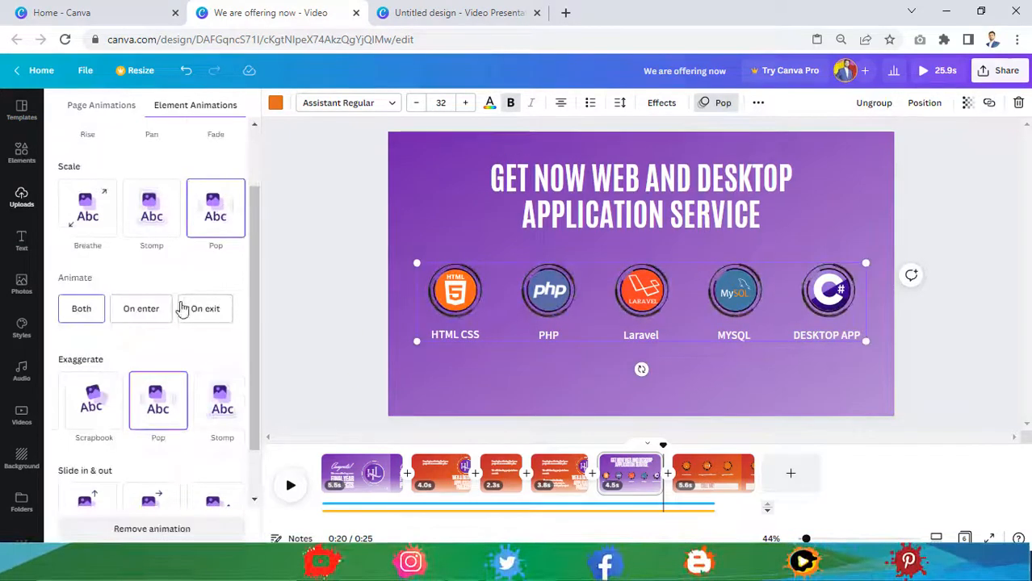
pyautogui.click(152, 316)
pyautogui.click(289, 485)
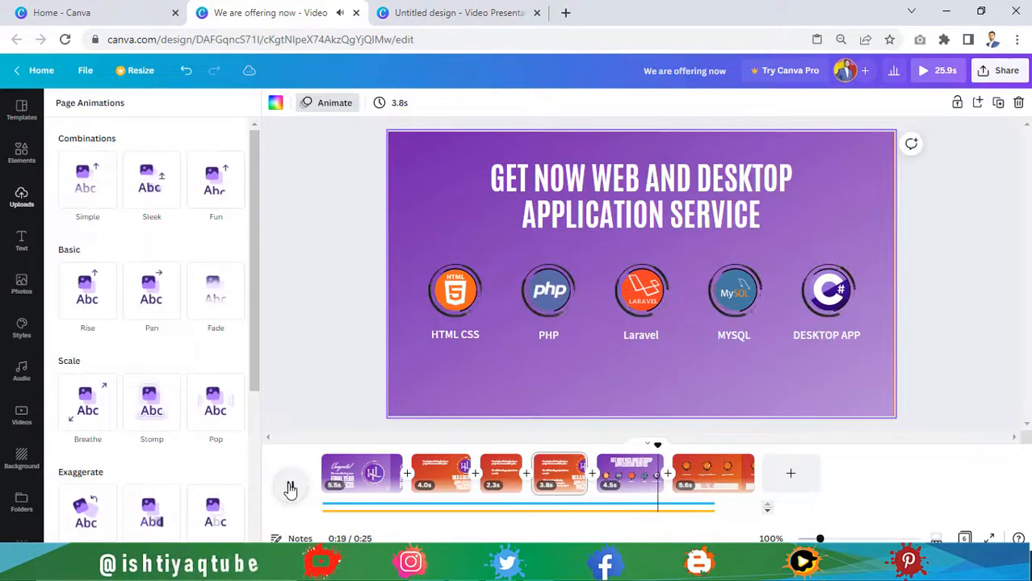
# Step: Shorten the last page and change the CALL ME! heading to CALL NOW!
pyautogui.moveTo(753, 473); pyautogui.dragTo(696, 466)
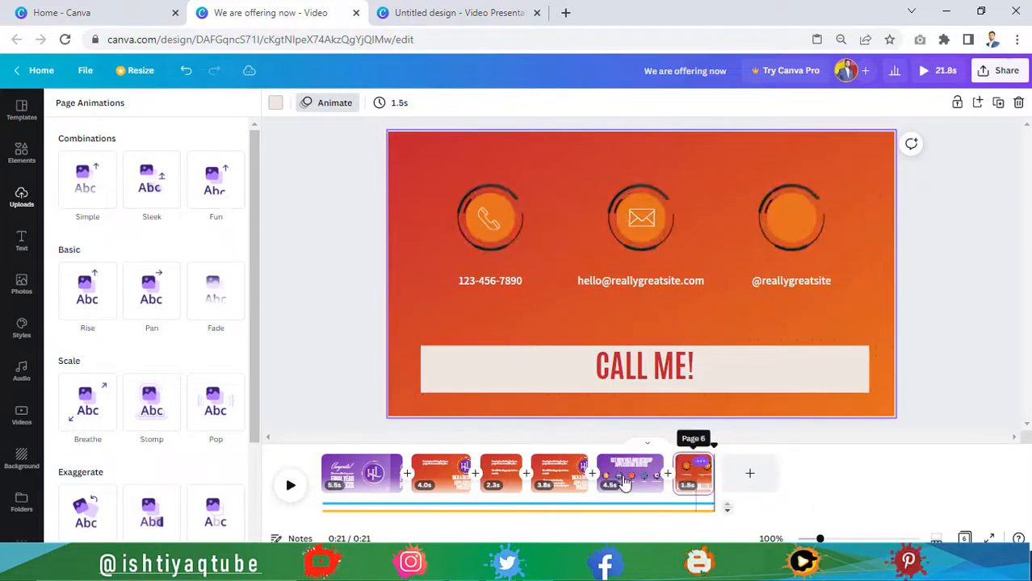
pyautogui.doubleClick(685, 371)
pyautogui.press('BackSpace')
pyautogui.press('BackSpace')
pyautogui.write('NO')
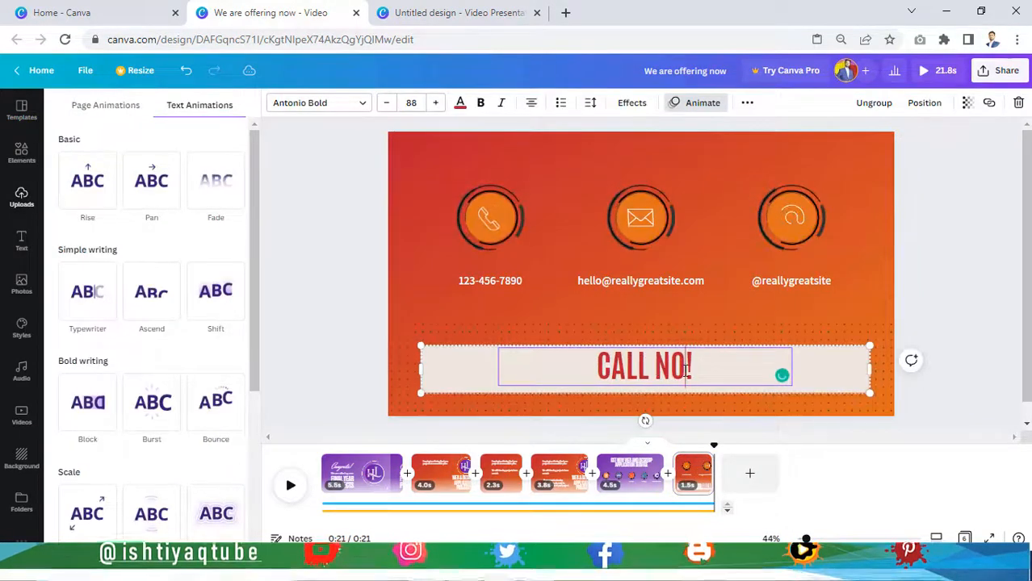
pyautogui.write('W')
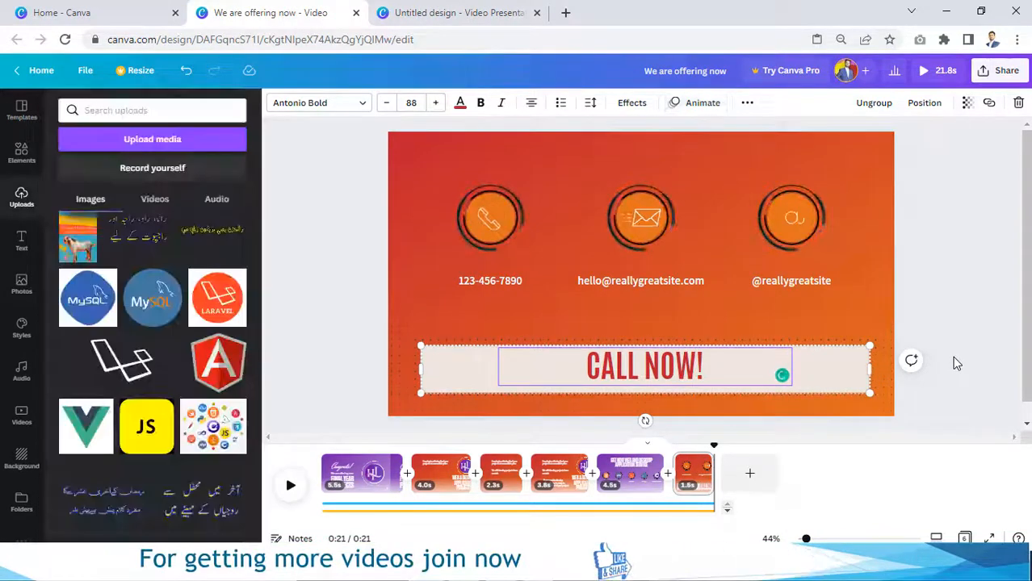
pyautogui.click(952, 356)
# Step: Move CALL NOW! to the top and shift the icons and contact details lower
pyautogui.click(759, 381)
pyautogui.click(757, 377)
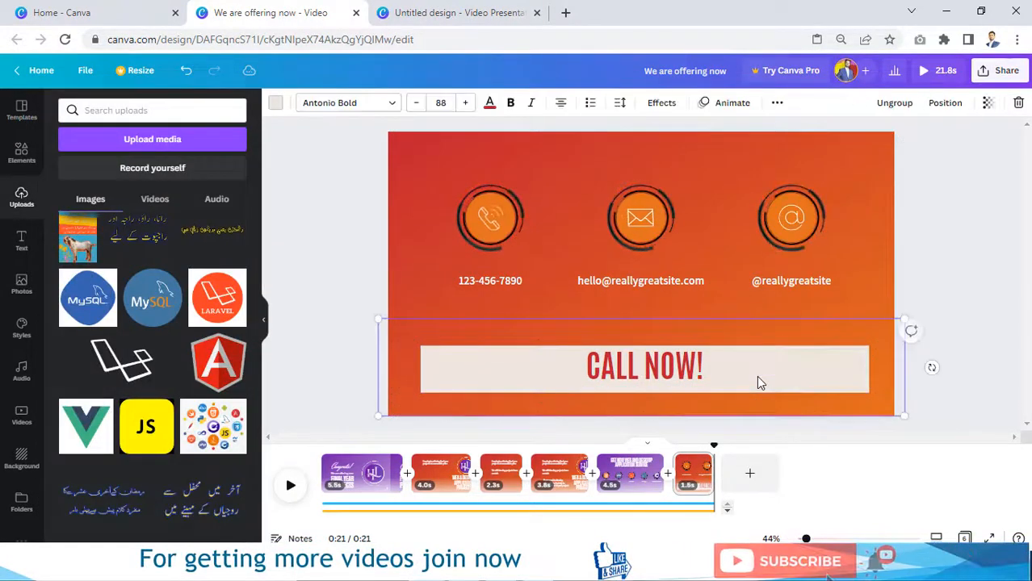
pyautogui.moveTo(758, 377); pyautogui.dragTo(755, 159)
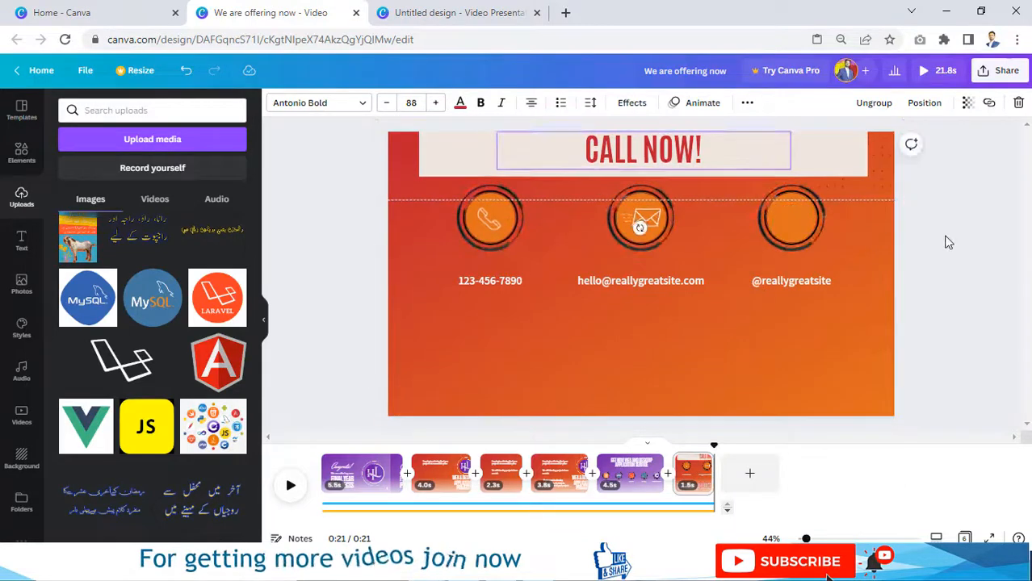
pyautogui.moveTo(943, 215); pyautogui.dragTo(477, 292)
pyautogui.moveTo(608, 292); pyautogui.dragTo(603, 328)
pyautogui.moveTo(680, 184); pyautogui.dragTo(680, 196)
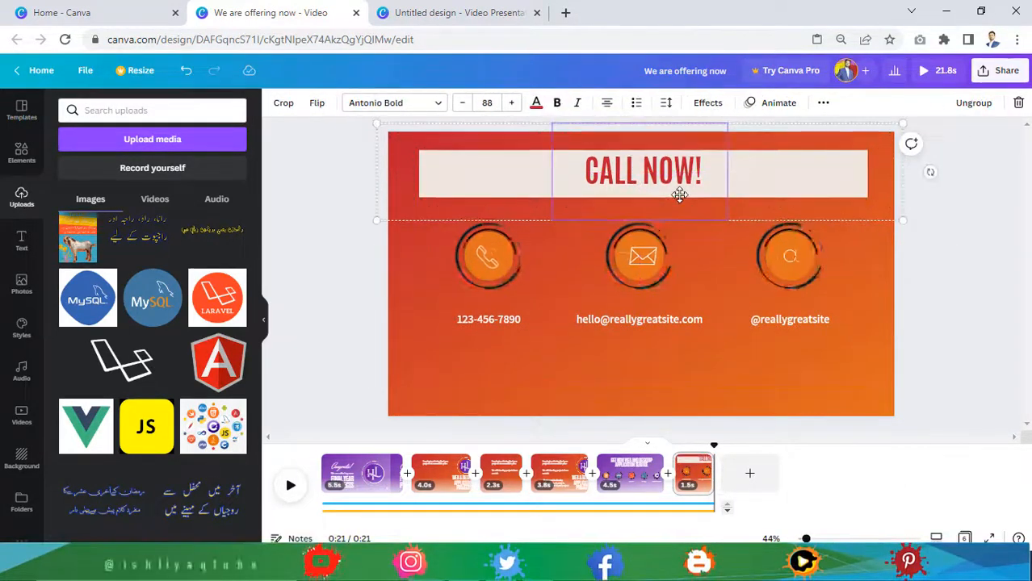
pyautogui.click(943, 289)
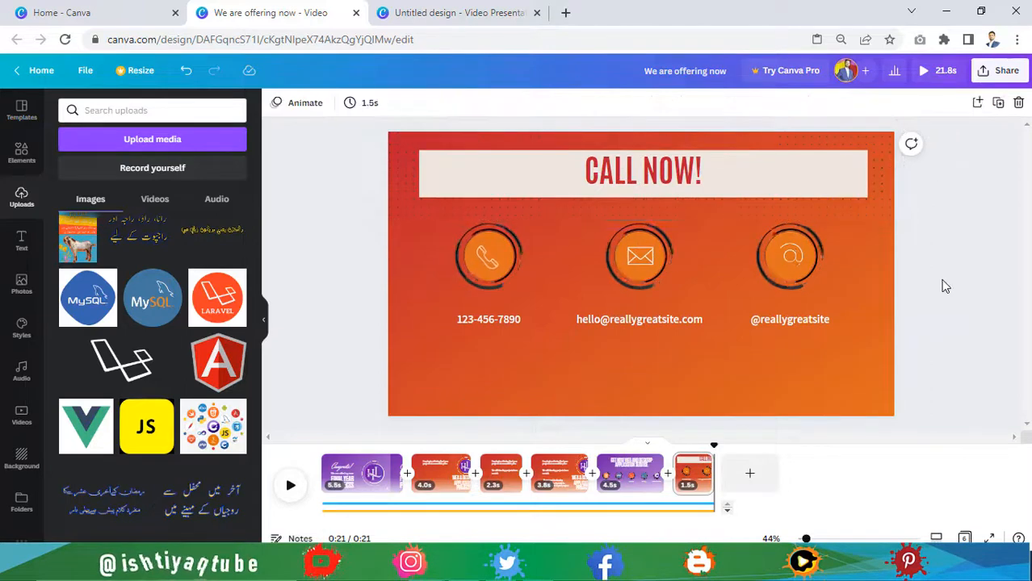
# Step: Edit the e-mail text, set the website to hexalogicx.com, and delete the phone number
pyautogui.doubleClick(632, 318)
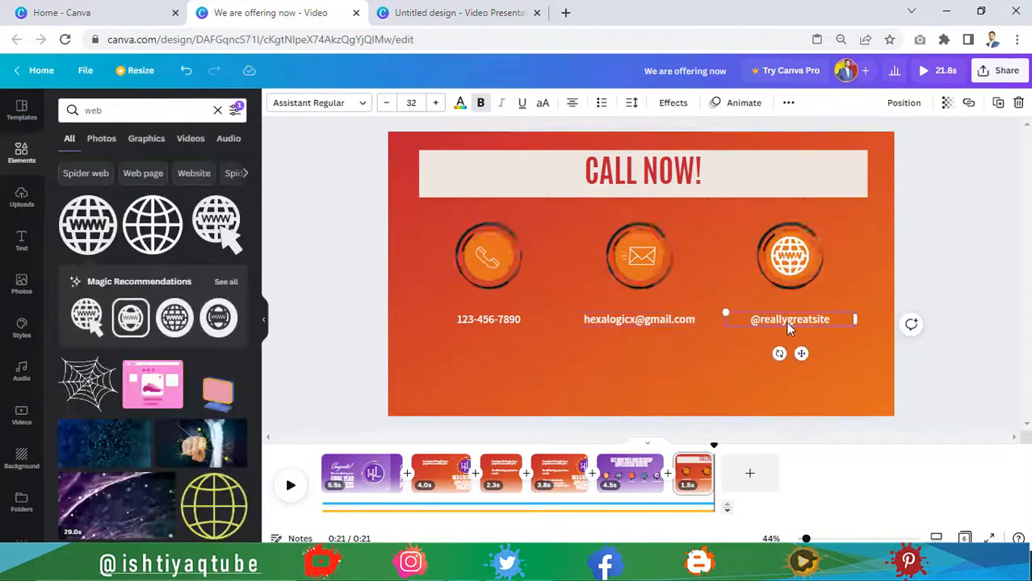
pyautogui.doubleClick(785, 322)
pyautogui.write('hexalogicx.com')
pyautogui.click(933, 295)
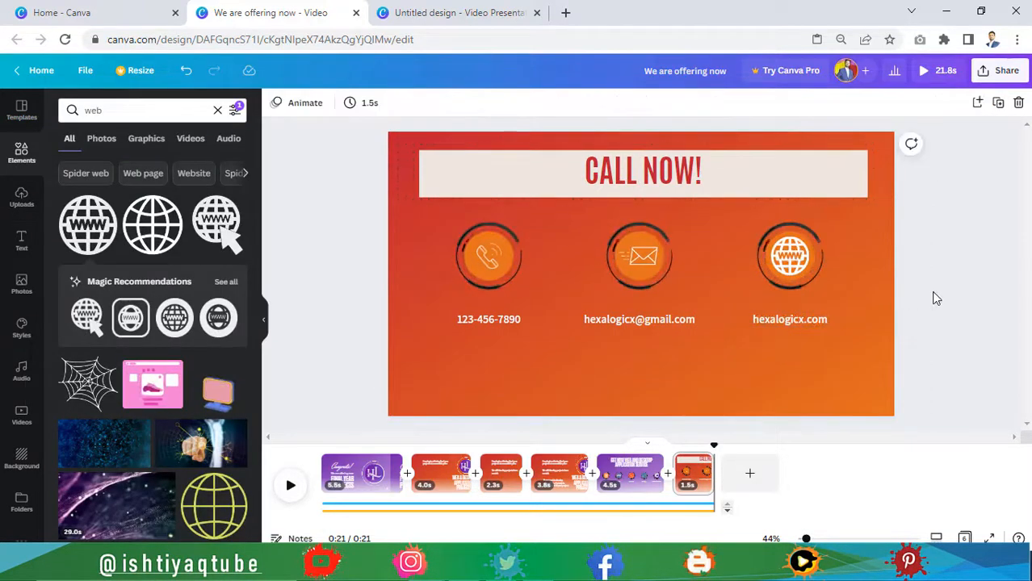
pyautogui.click(498, 319)
pyautogui.press('Delete')
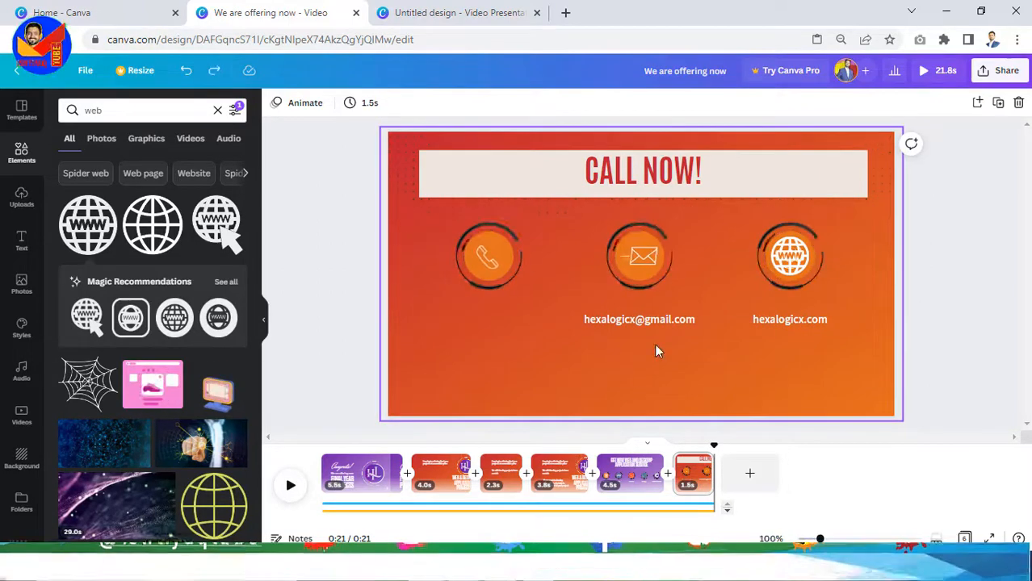
# Step: Apply the Pop page animation to the contact slide
pyautogui.click(656, 350)
pyautogui.click(502, 102)
pyautogui.click(103, 106)
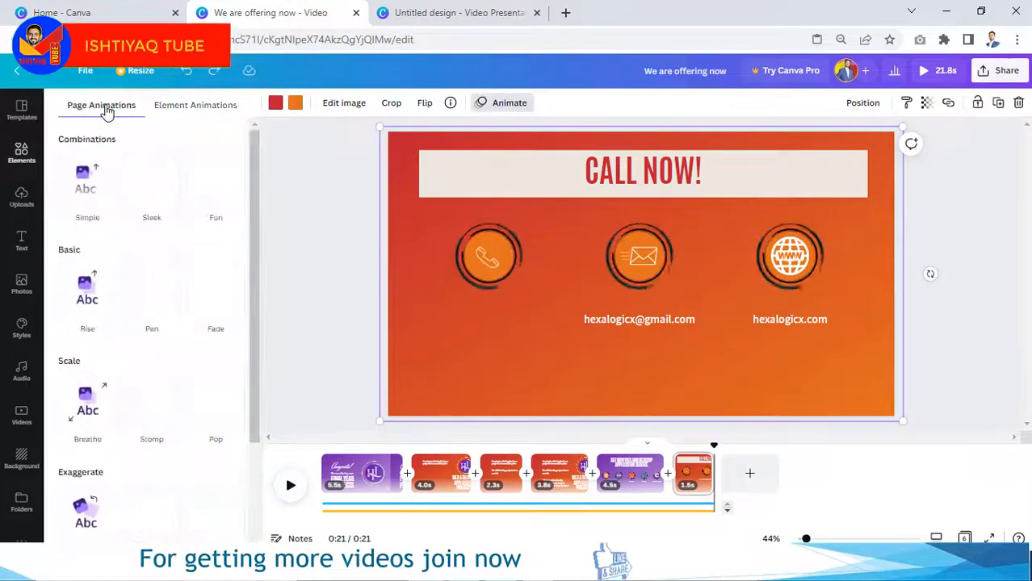
pyautogui.click(216, 404)
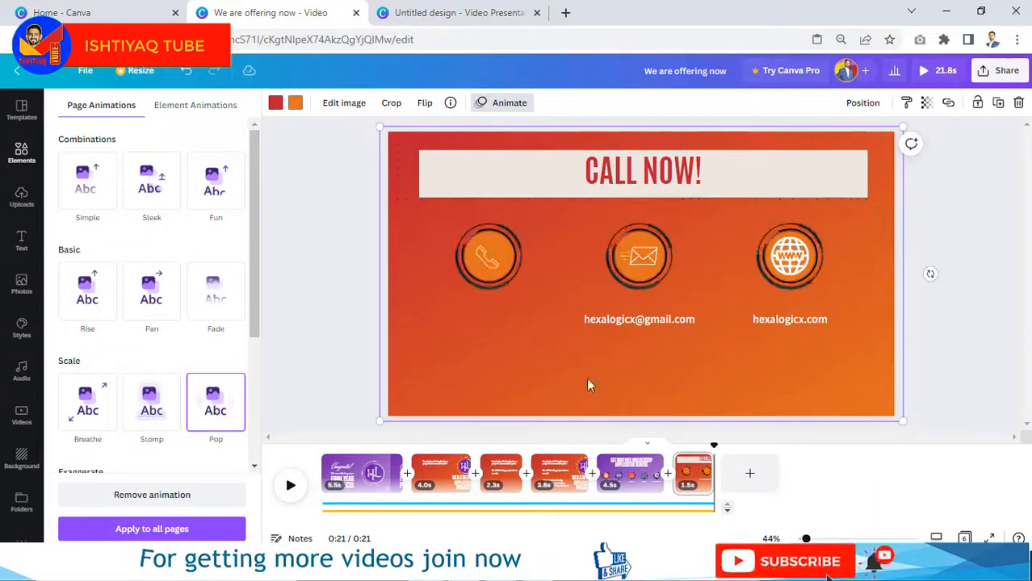
# Step: Duplicate the contact page, then duplicate the new page 7 again
pyautogui.rightClick(703, 468)
pyautogui.click(763, 319)
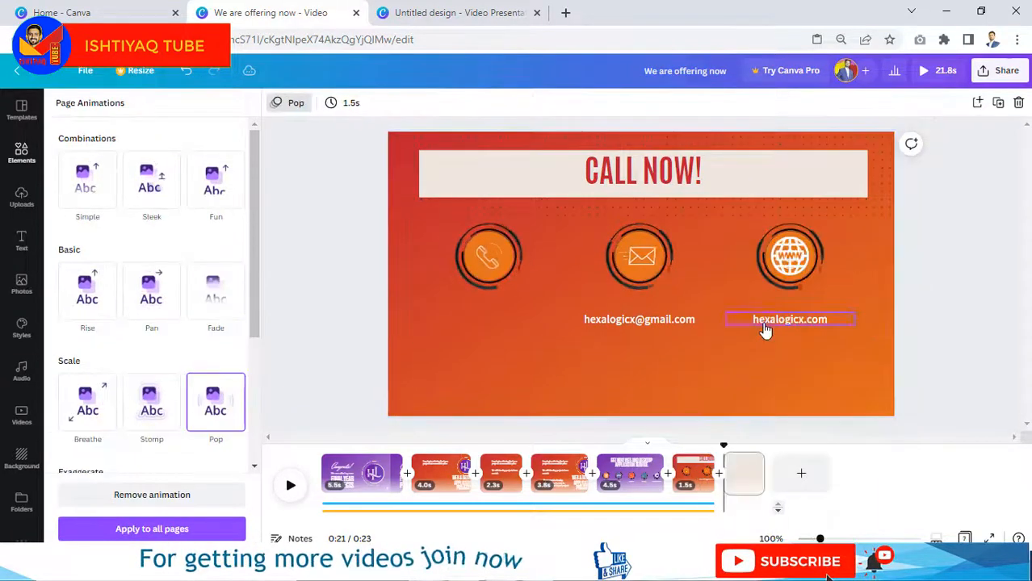
pyautogui.click(747, 472)
pyautogui.rightClick(752, 475)
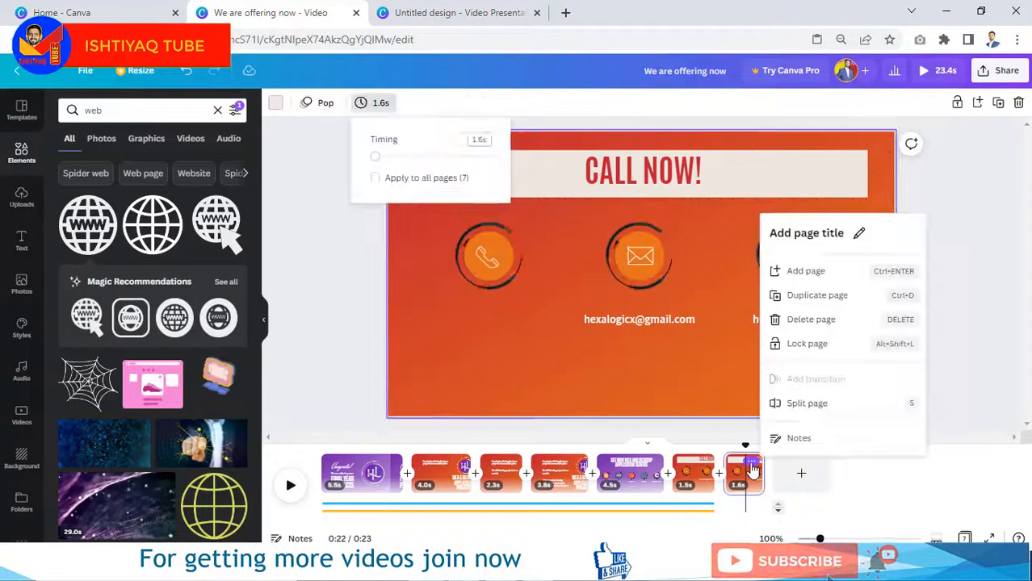
pyautogui.click(817, 296)
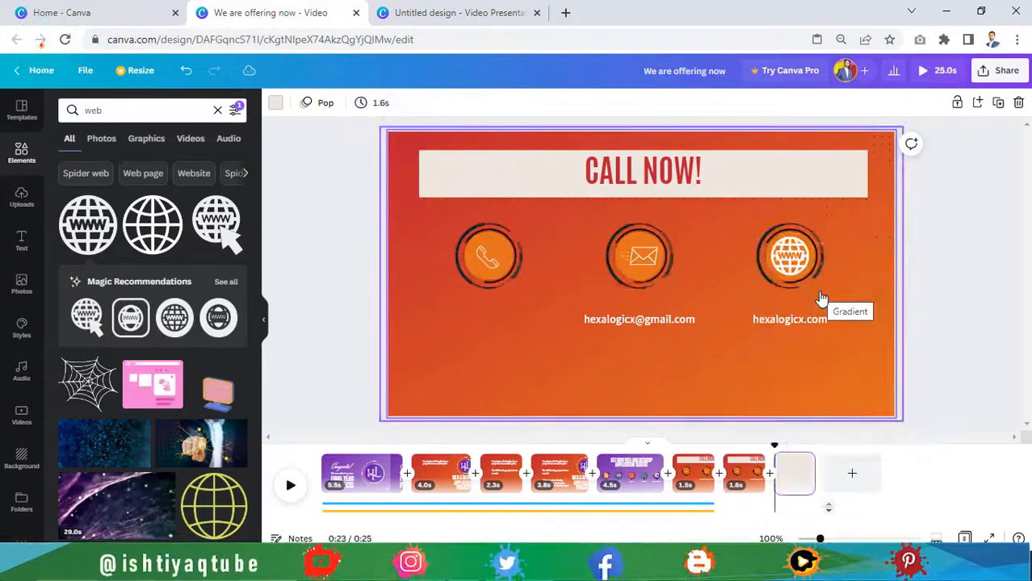
# Step: Lengthen the last page to 17.0s and extend the background music to cover it
pyautogui.click(399, 104)
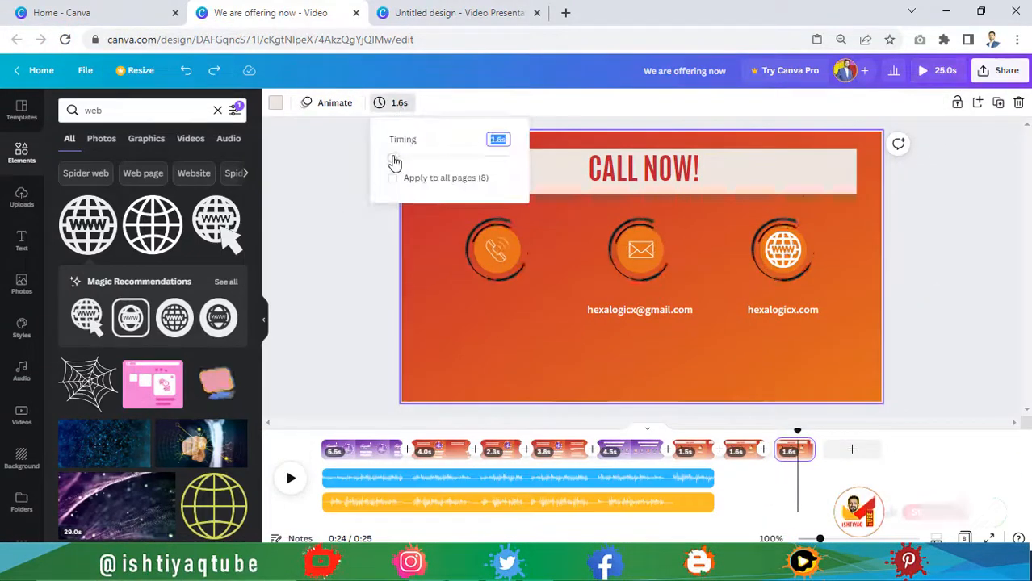
pyautogui.moveTo(392, 161); pyautogui.dragTo(457, 159)
pyautogui.click(364, 268)
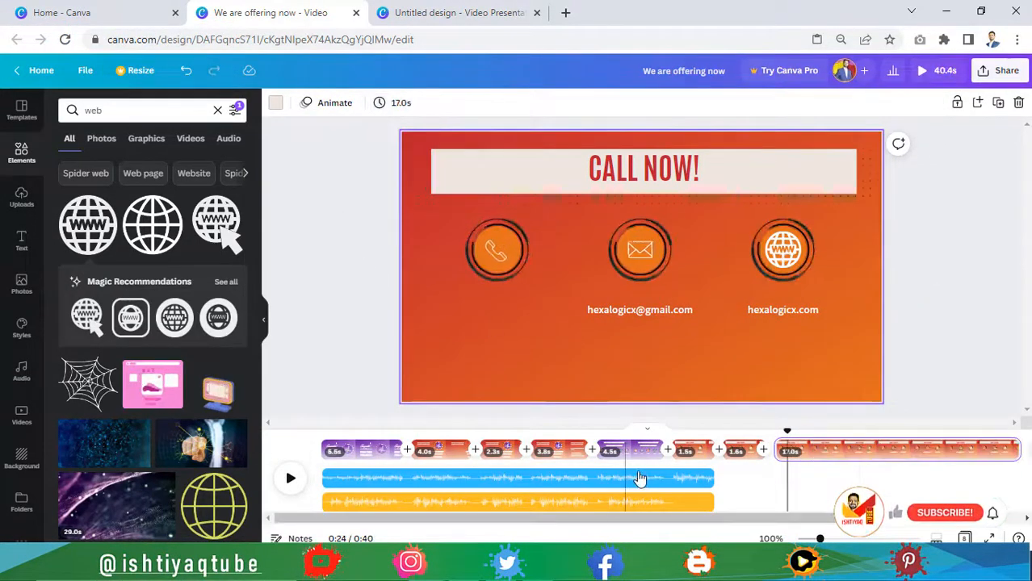
pyautogui.click(683, 505)
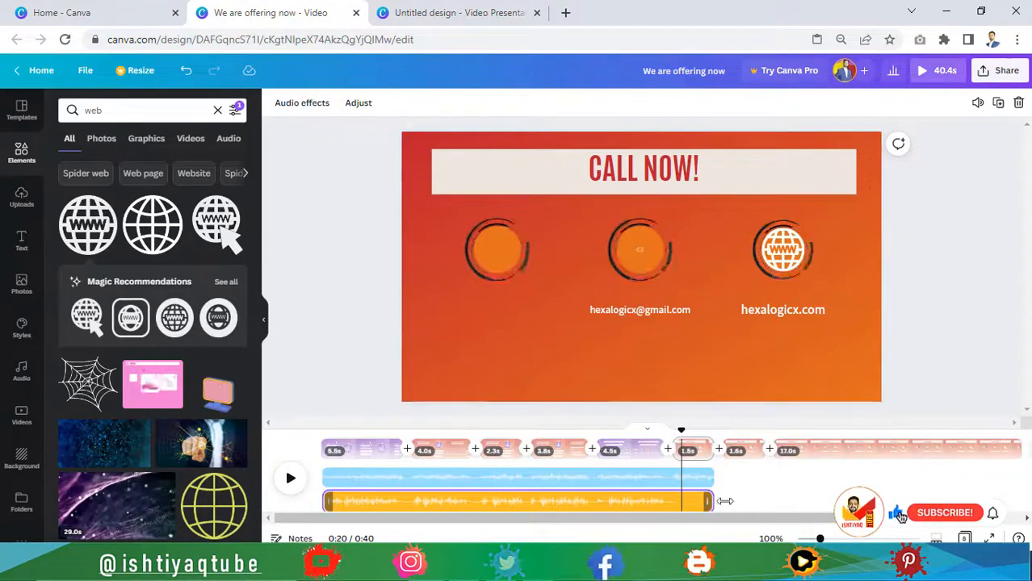
pyautogui.moveTo(825, 493); pyautogui.dragTo(823, 497)
# Step: Trim the last page to 6.3s, then select the email line on the 1.6s CALL NOW page
pyautogui.click(804, 462)
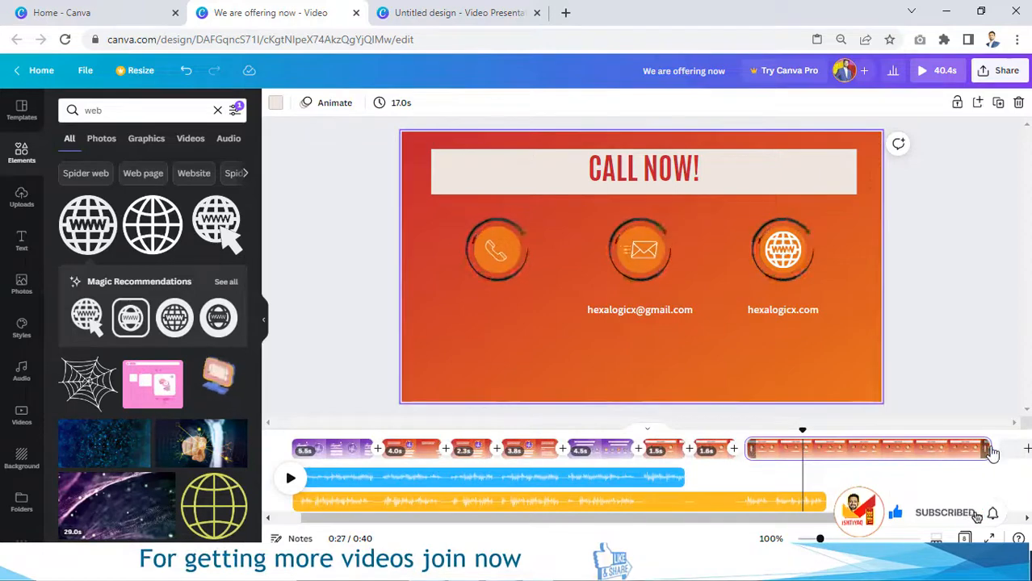
pyautogui.moveTo(988, 451); pyautogui.dragTo(801, 449)
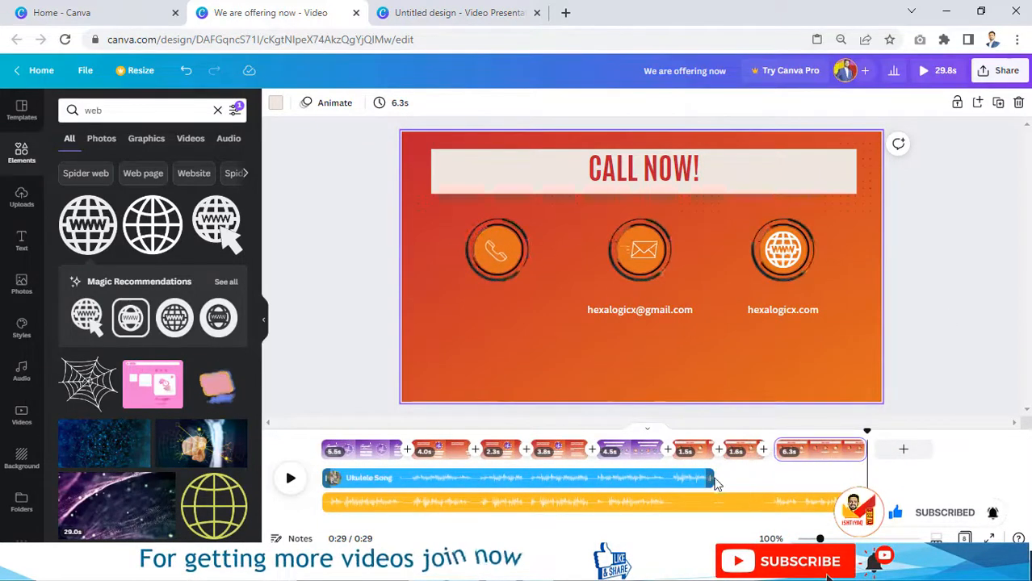
pyautogui.click(815, 483)
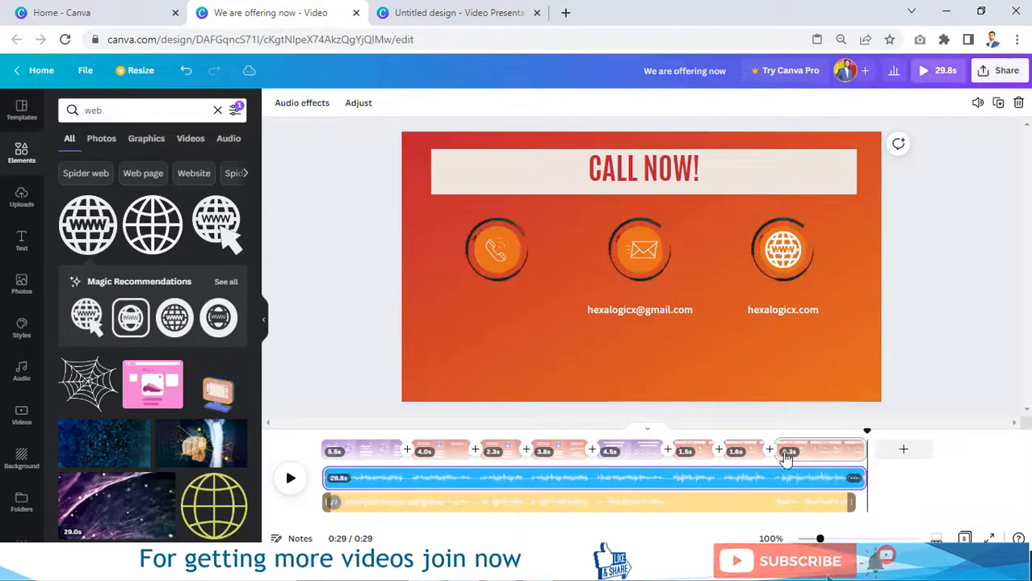
pyautogui.click(752, 452)
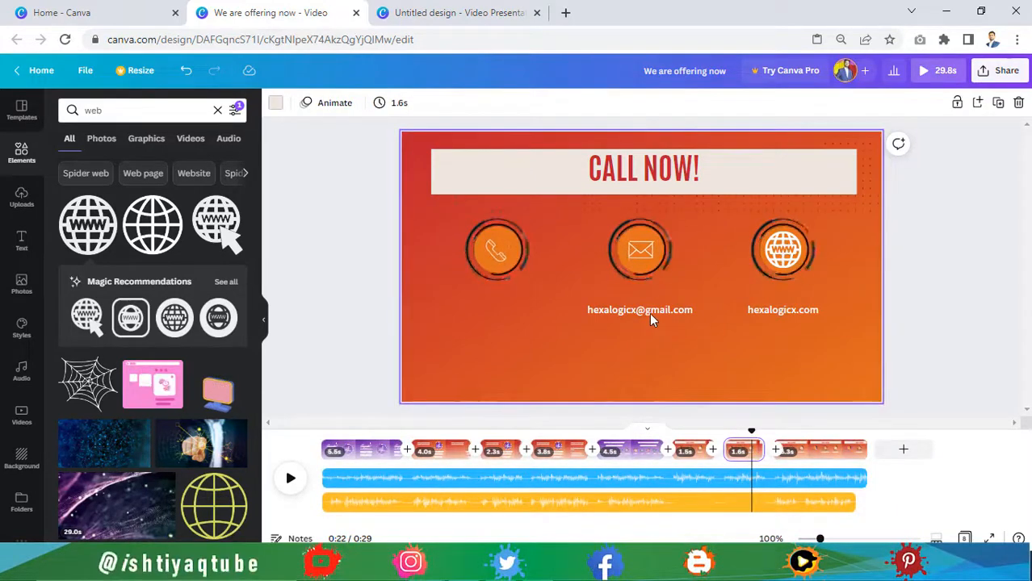
pyautogui.click(649, 313)
# Step: Duplicate the email text, move the copy under the phone icon, and paste in a phone number
pyautogui.click(719, 372)
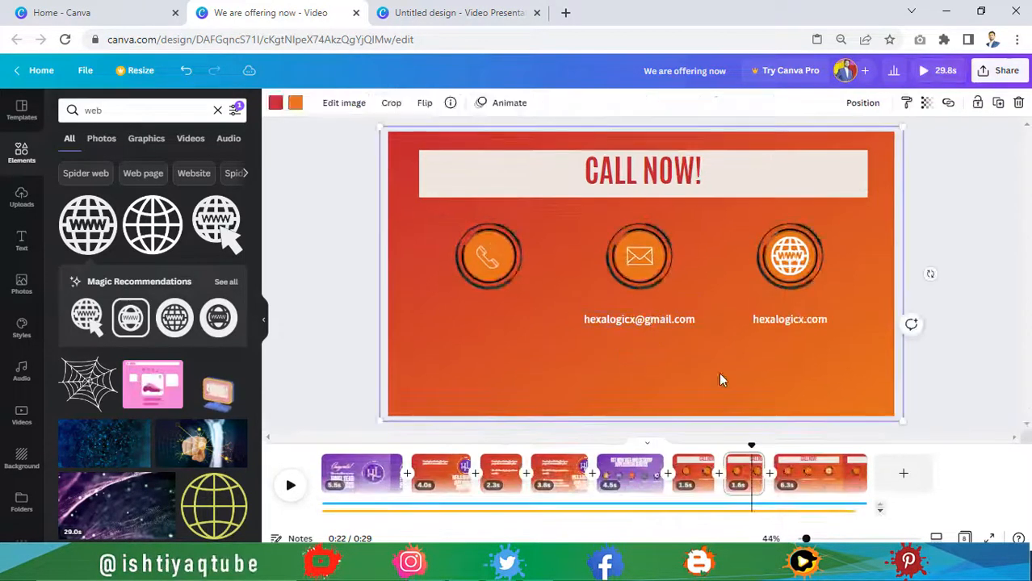
pyautogui.click(647, 322)
pyautogui.hotkey('ctrl', 'd')
pyautogui.moveTo(655, 360); pyautogui.dragTo(504, 357)
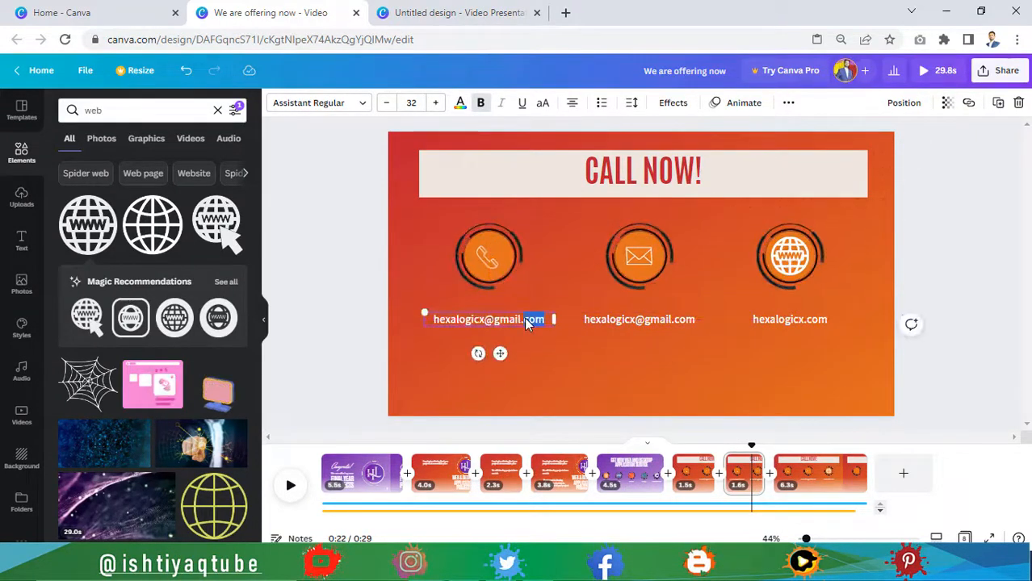
pyautogui.hotkey('ctrl', 'v')
pyautogui.click(528, 341)
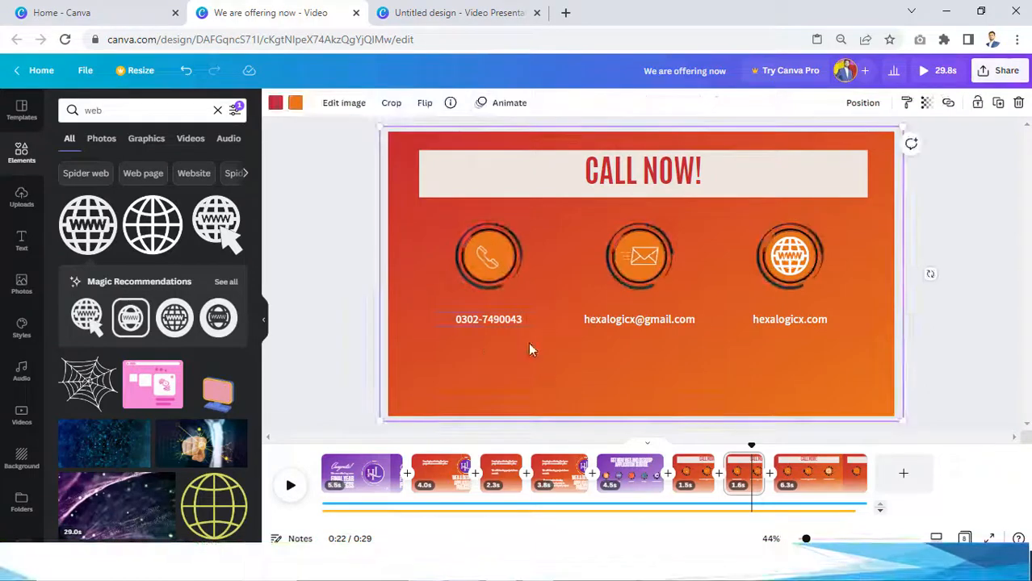
pyautogui.click(506, 323)
# Step: Give the phone text a Typewriter animation on enter and type in the second phone number
pyautogui.click(739, 103)
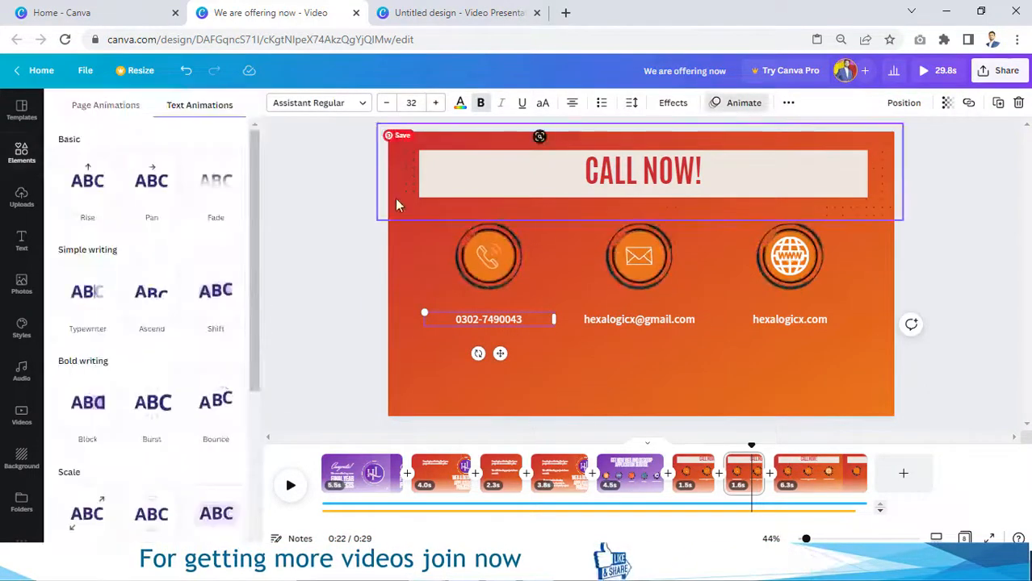
pyautogui.click(100, 302)
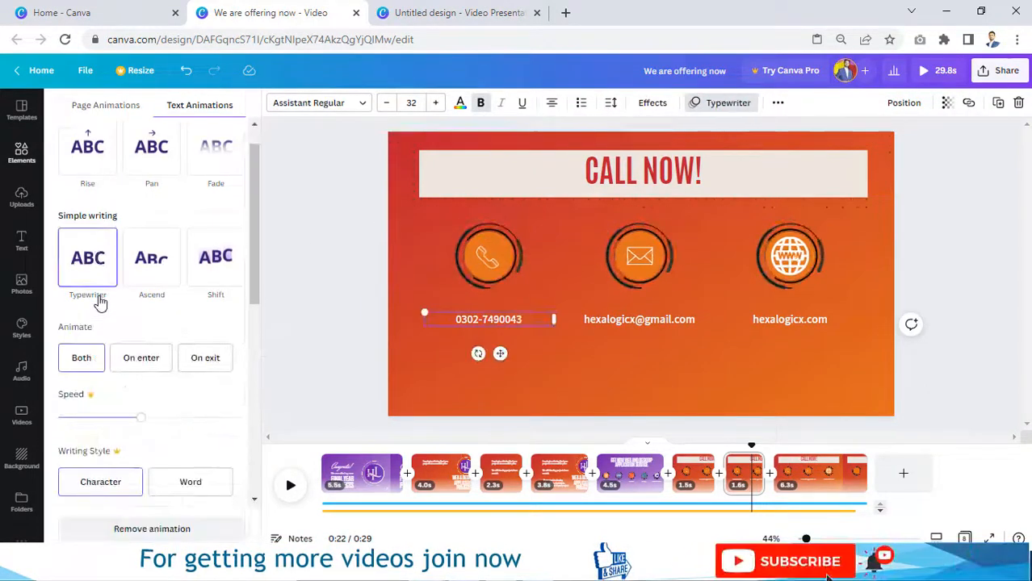
pyautogui.click(139, 362)
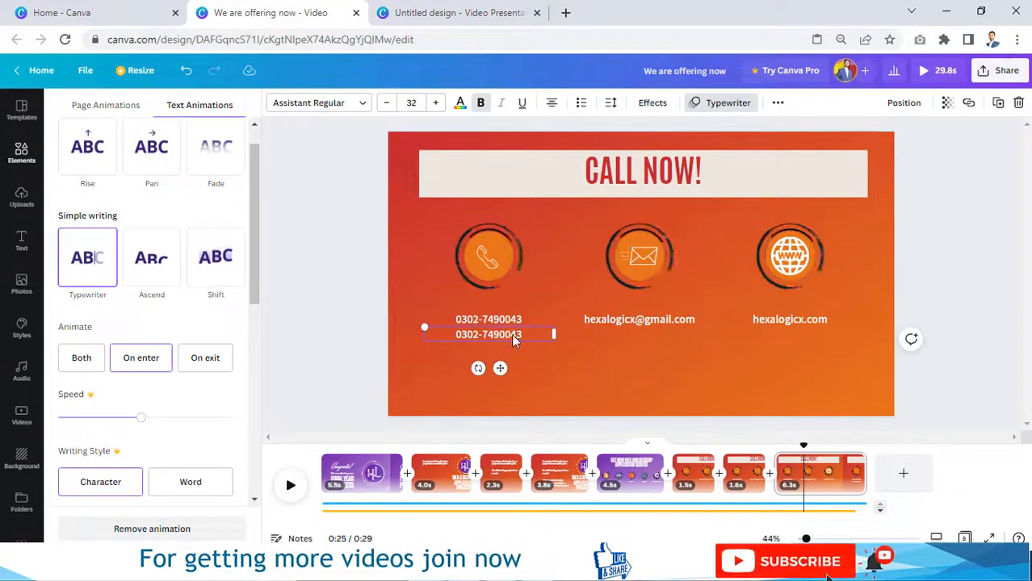
pyautogui.doubleClick(516, 337)
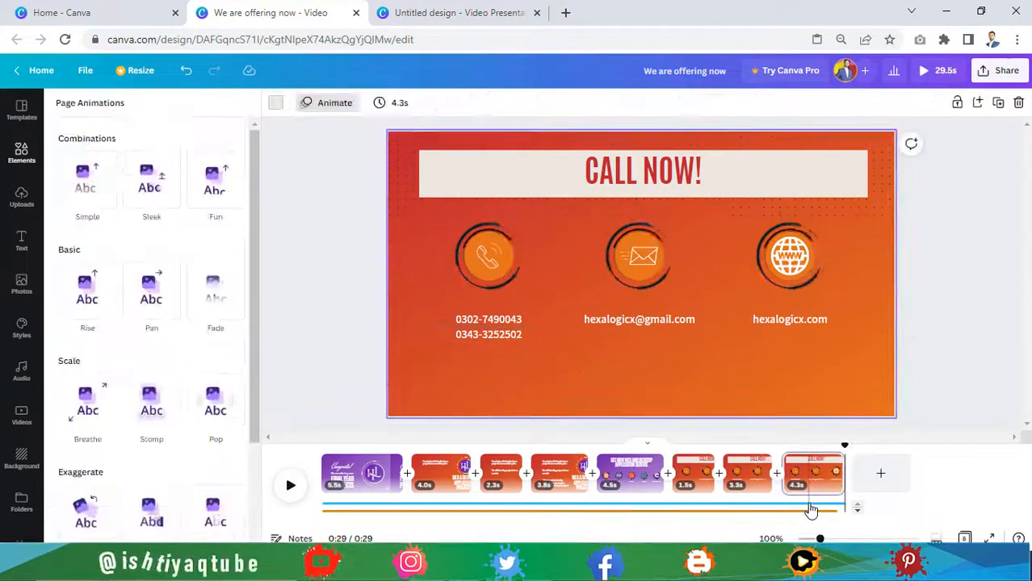
pyautogui.click(787, 485)
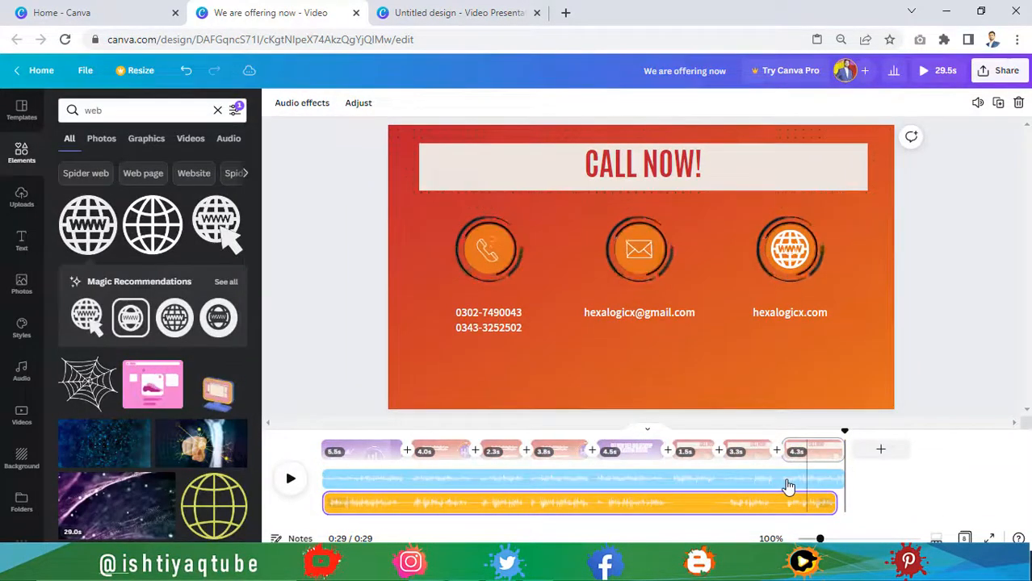
# Step: Set the upper music track's volume to 60
pyautogui.click(788, 486)
pyautogui.click(977, 104)
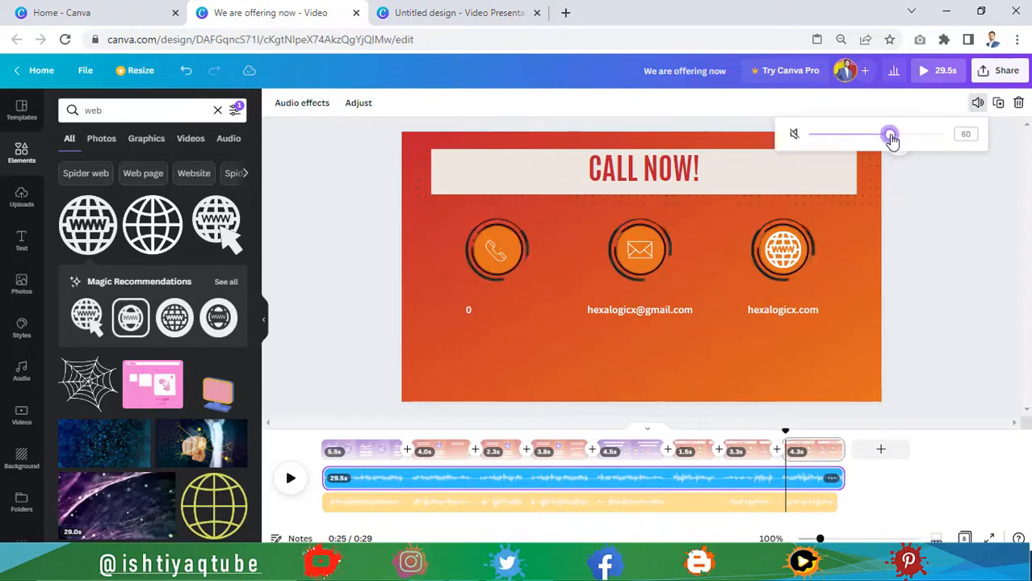
pyautogui.click(959, 236)
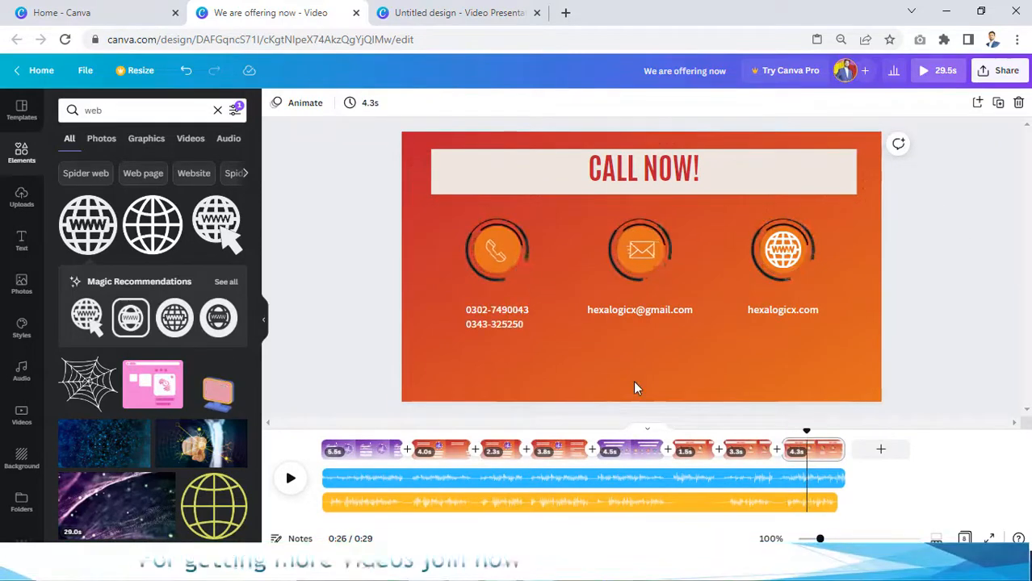
# Step: Move the director's name and title under the email, colour it white, and rewind the preview
pyautogui.click(510, 385)
pyautogui.moveTo(510, 385); pyautogui.dragTo(664, 369)
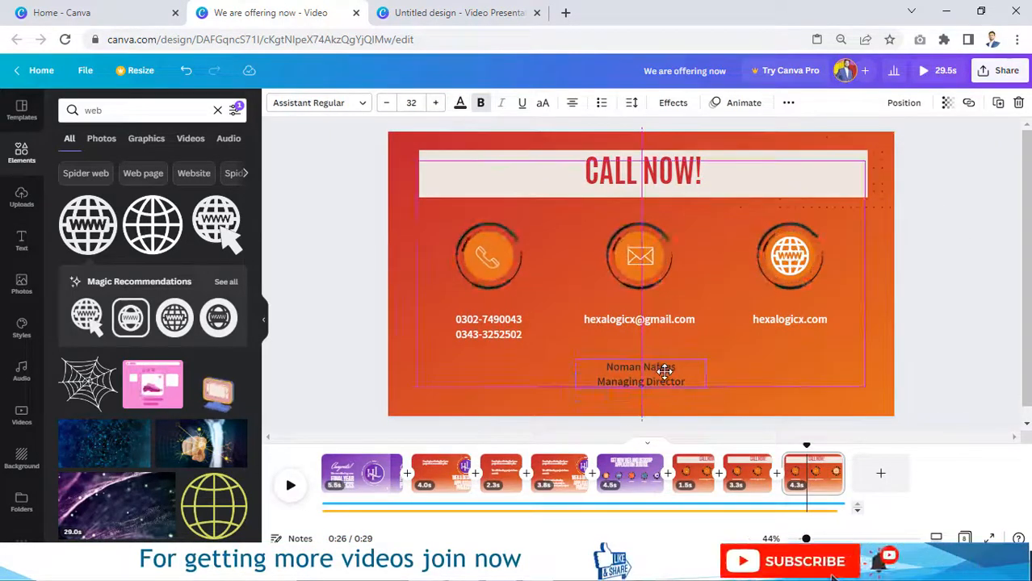
pyautogui.click(460, 103)
pyautogui.click(336, 334)
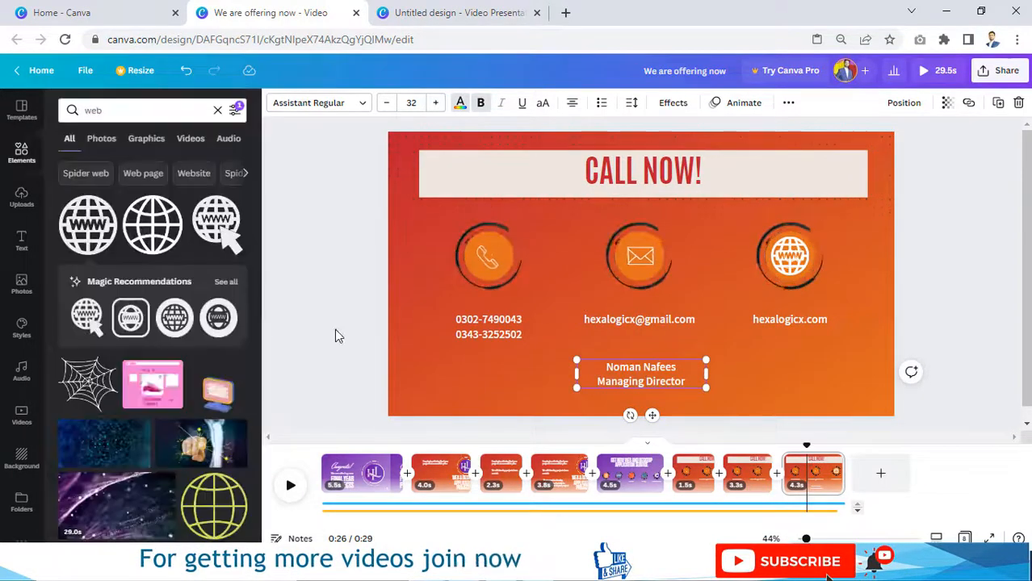
pyautogui.moveTo(808, 444); pyautogui.dragTo(416, 449)
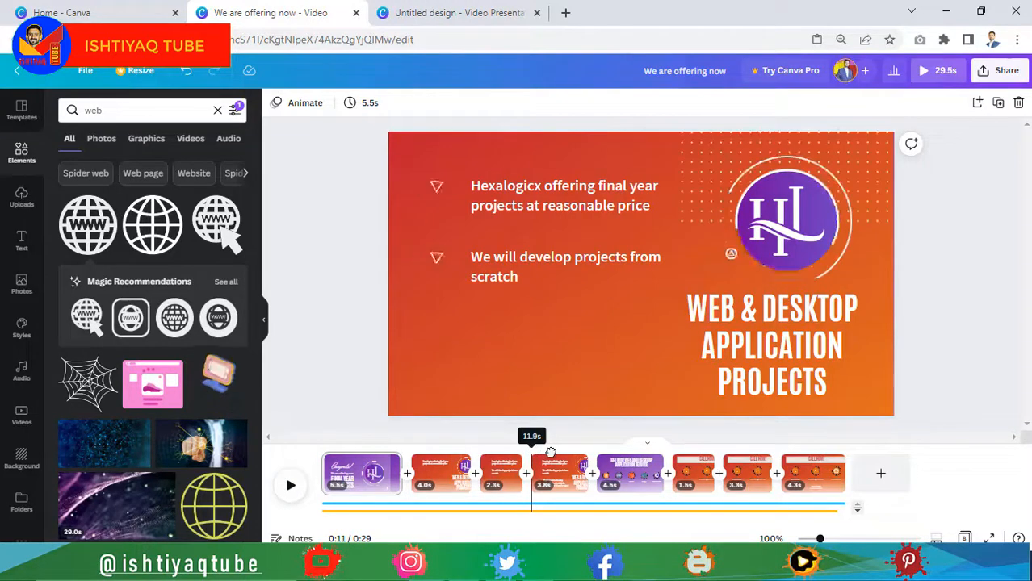
# Step: Remove the Typewriter animation from the phone numbers on the final CALL NOW page
pyautogui.moveTo(550, 453); pyautogui.dragTo(811, 461)
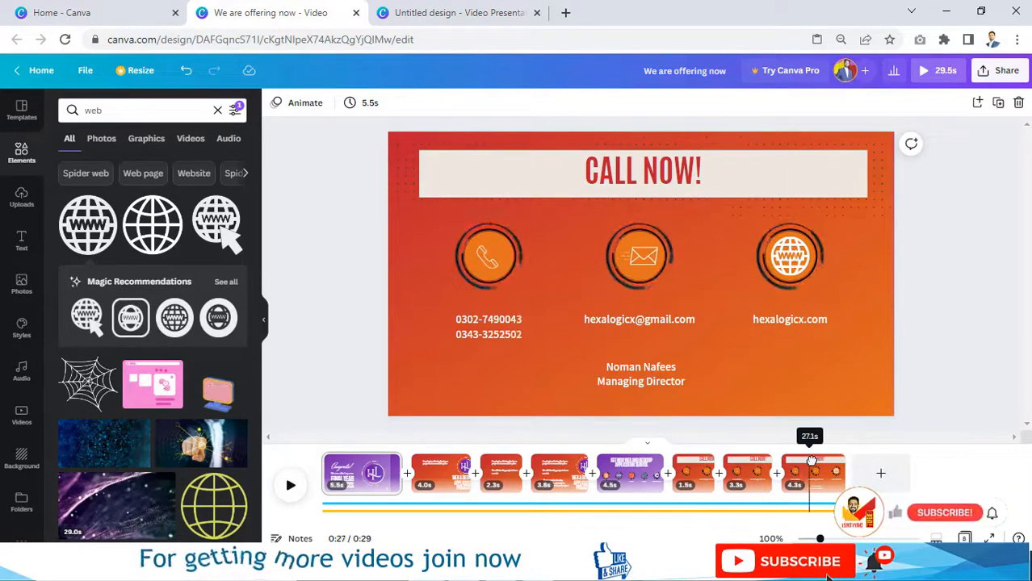
pyautogui.click(817, 475)
pyautogui.click(503, 331)
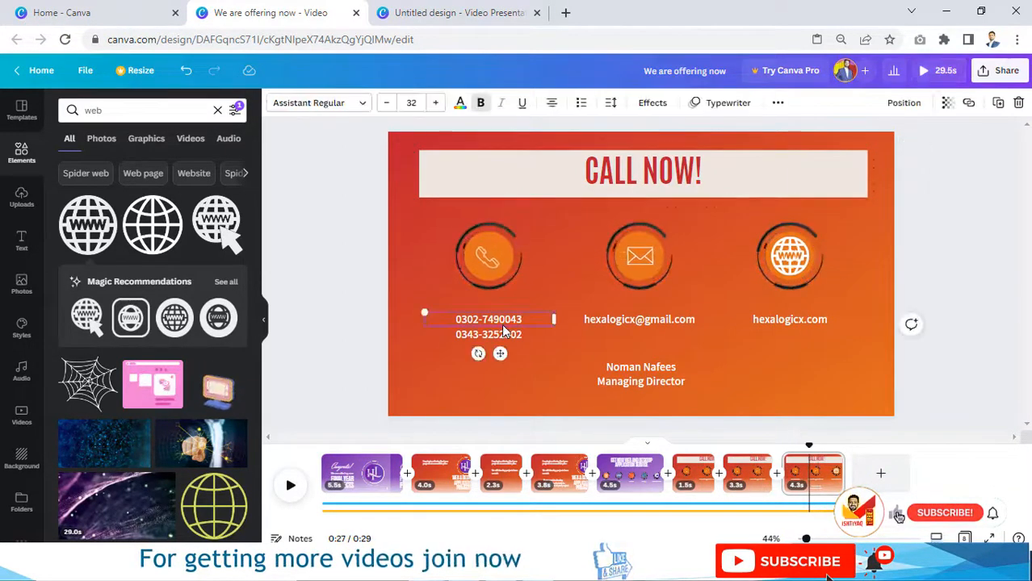
pyautogui.click(709, 104)
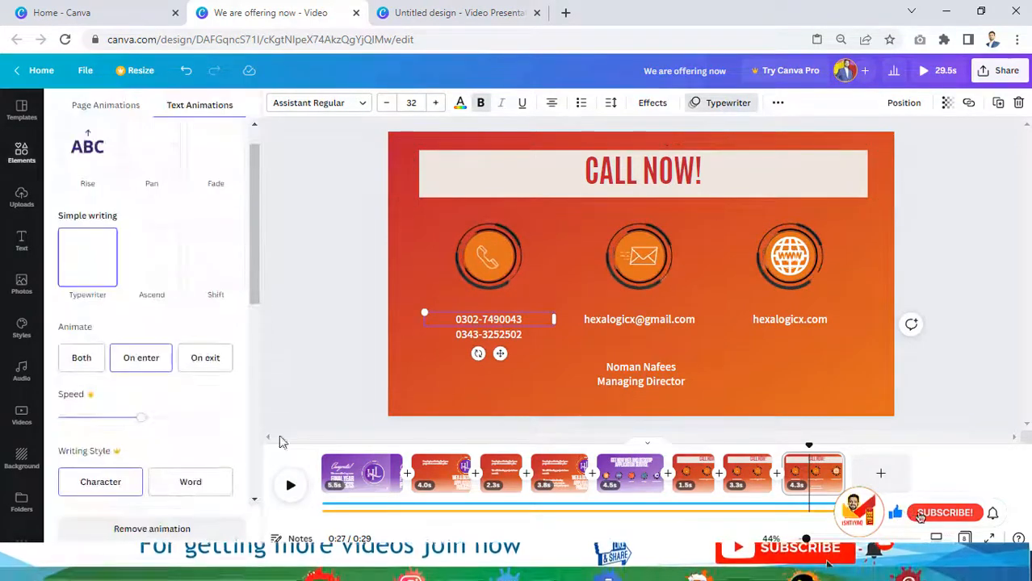
pyautogui.click(161, 531)
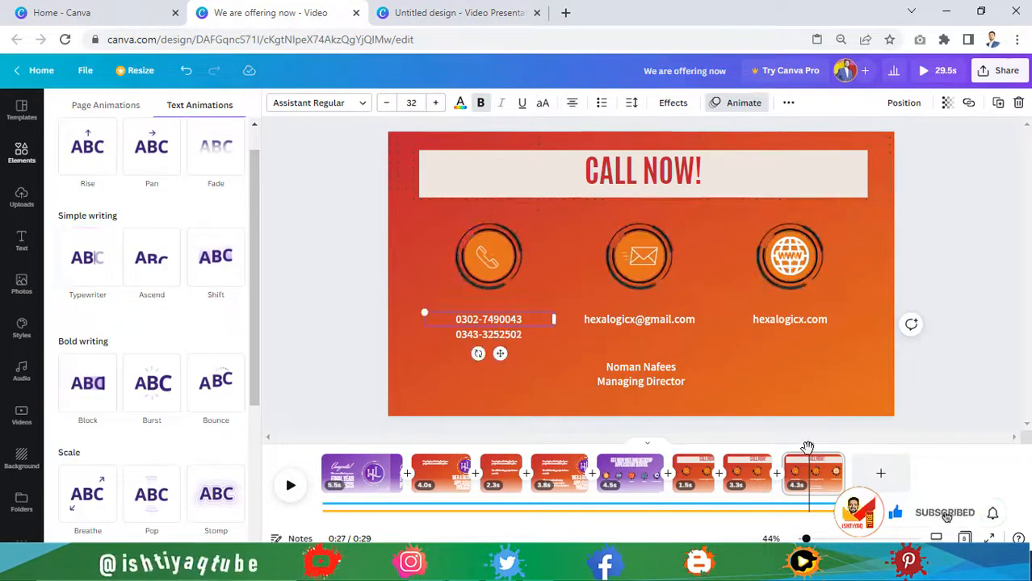
# Step: Give the director's name and title a Bounce entrance animation
pyautogui.moveTo(807, 448); pyautogui.dragTo(775, 450)
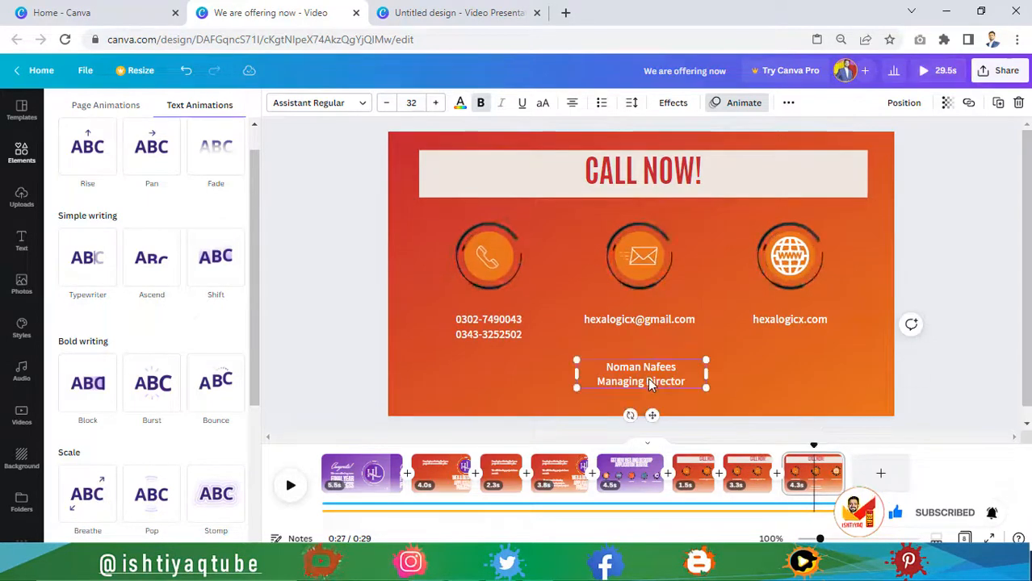
pyautogui.click(210, 390)
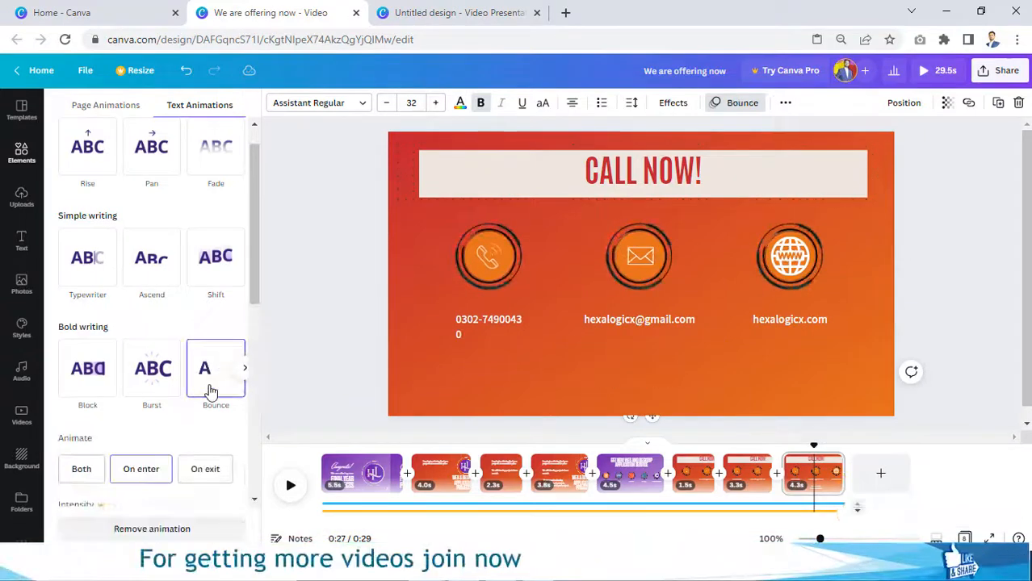
pyautogui.click(314, 360)
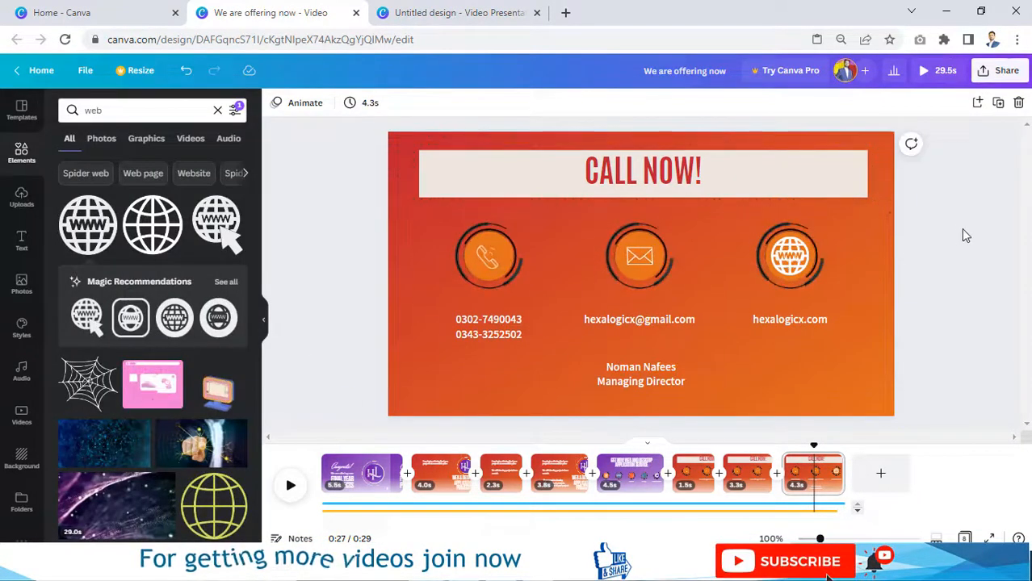
# Step: Download all 8 pages of the design as an MP4 video
pyautogui.click(1002, 74)
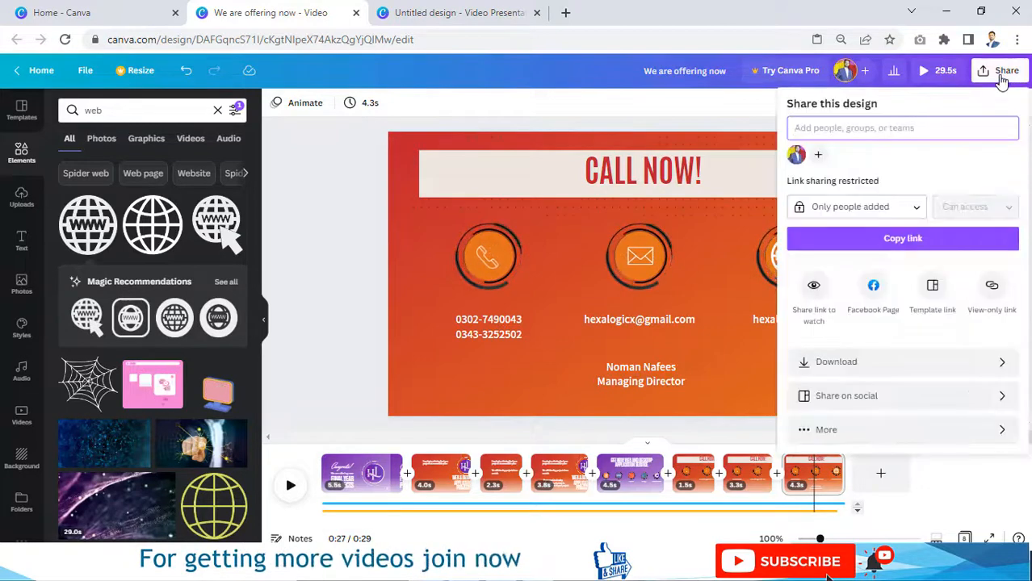
pyautogui.click(864, 362)
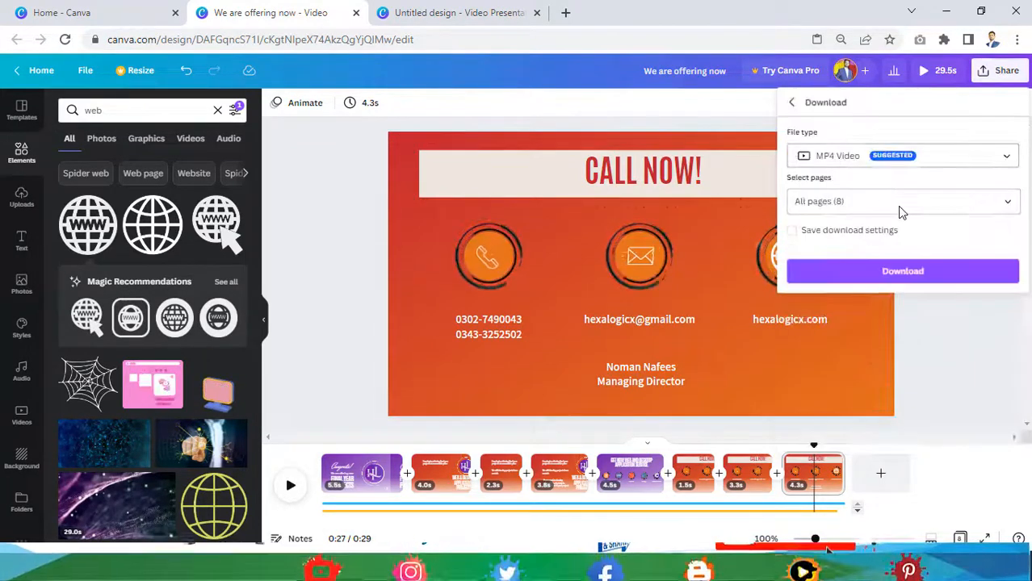
pyautogui.click(843, 271)
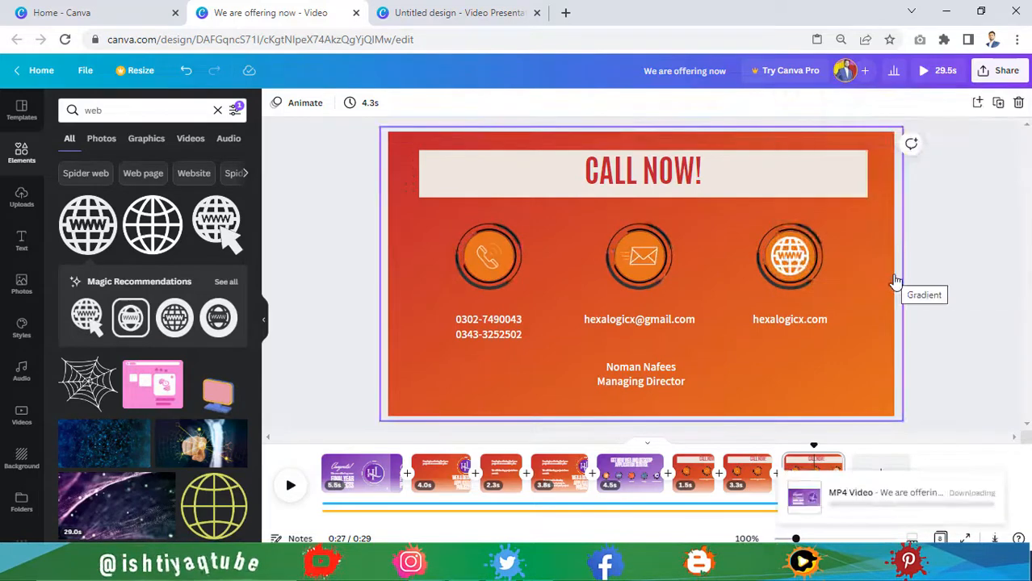